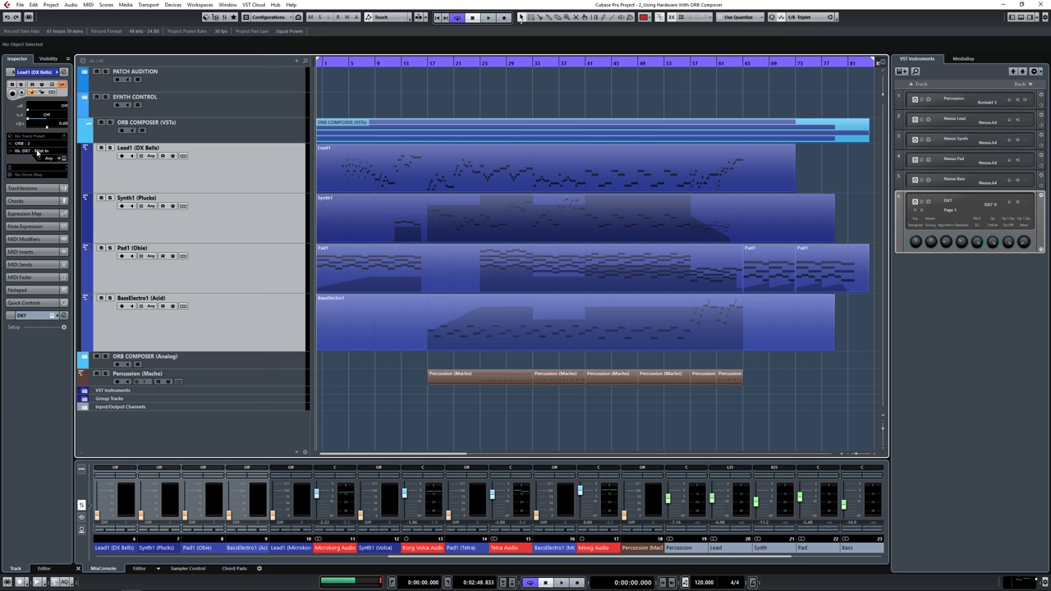
Collapse the ORB COMPOSER (VSTs) folder track, expand the ORB COMPOSER (Analog) folder track and select it.
left_click(89, 125)
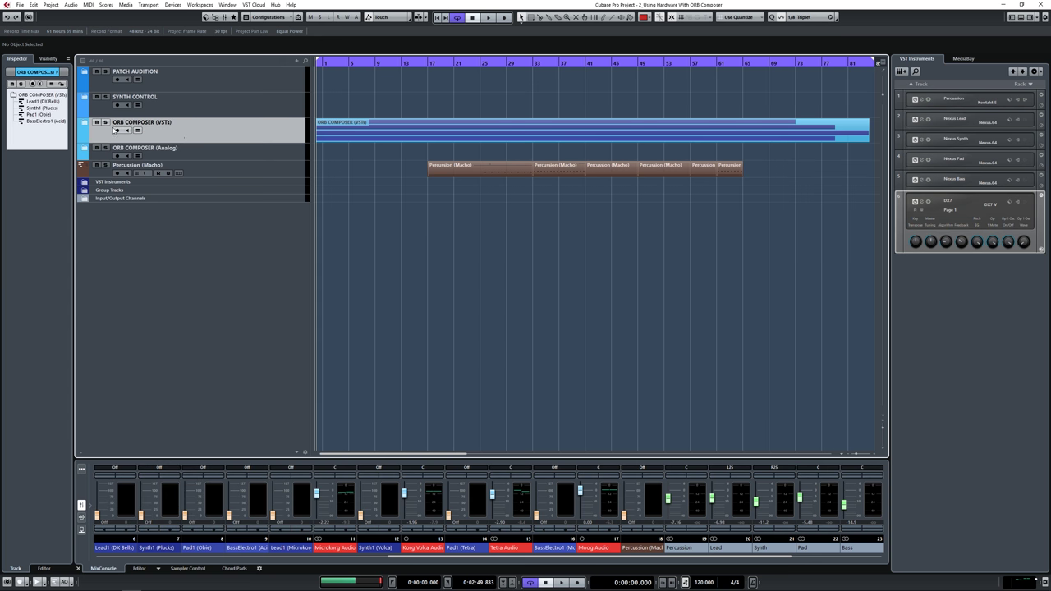
left_click(84, 149)
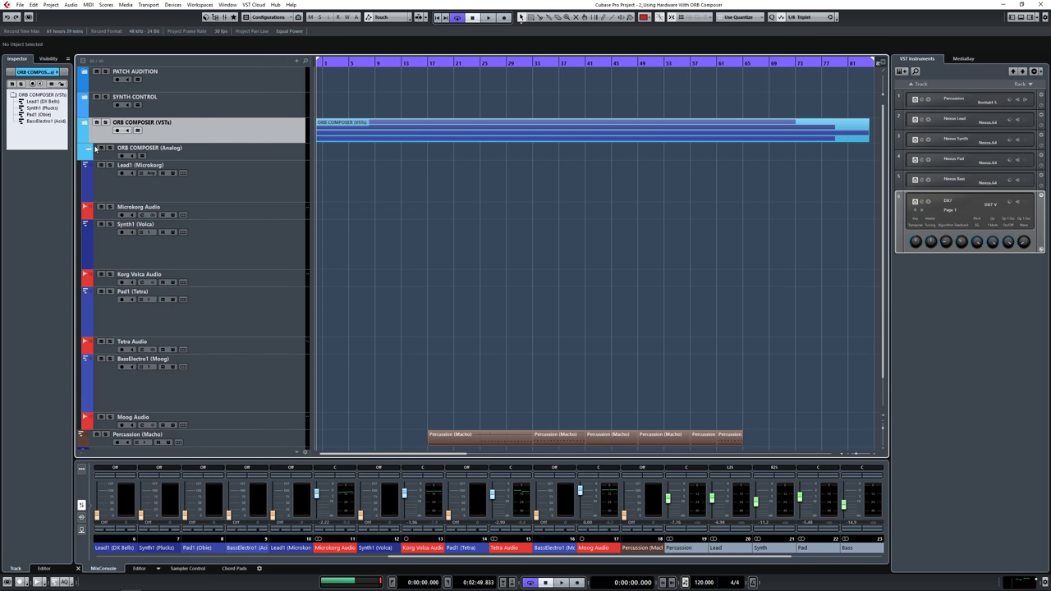
left_click(239, 153)
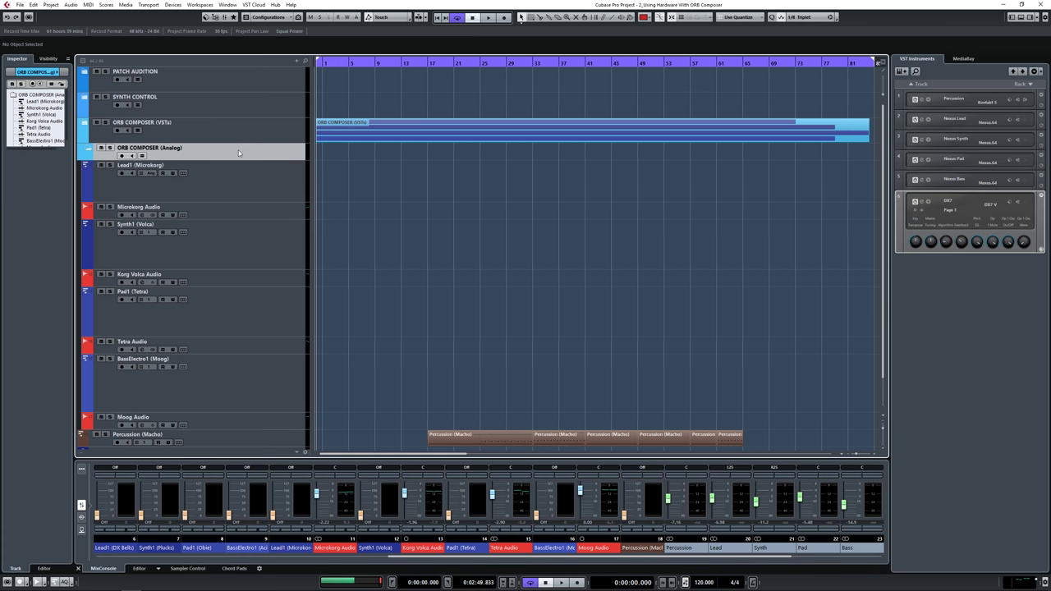
Select the Lead1 (Microkorg), Synth1 (Volca), Pad1 (Tetra) and BassElectro1 (Moog) MIDI tracks together and check their Input Transformer mode.
left_click(253, 180)
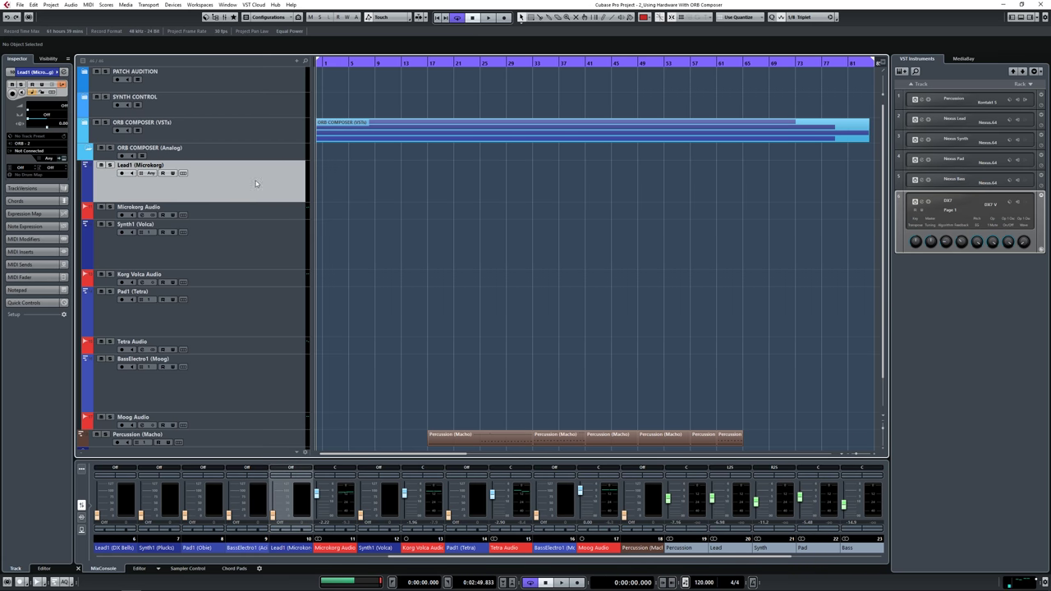
left_click(258, 250, "ctrl")
left_click(262, 312, "ctrl")
left_click(269, 391, "ctrl")
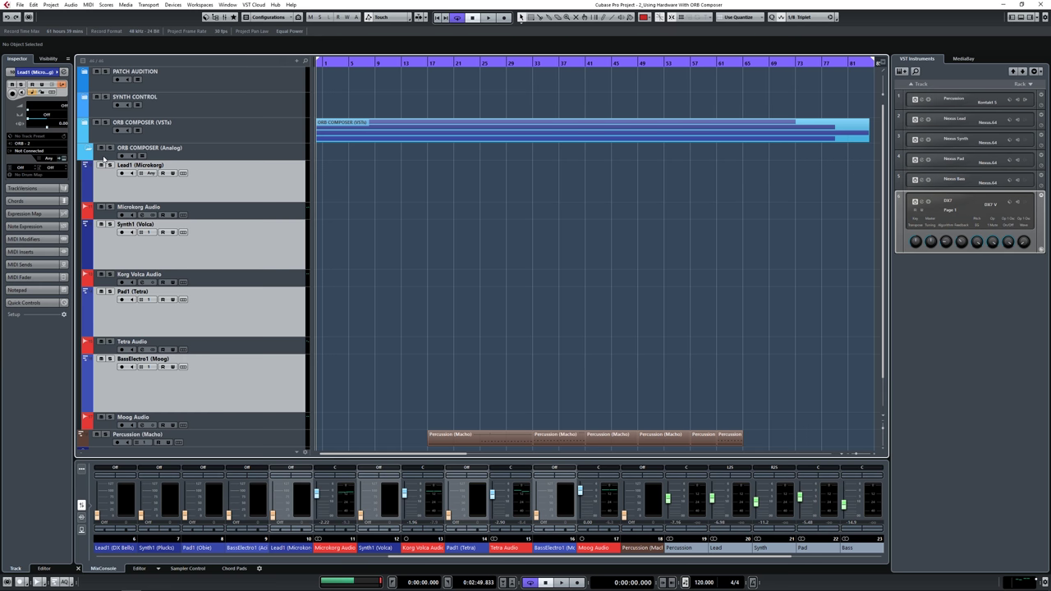
left_click(63, 83)
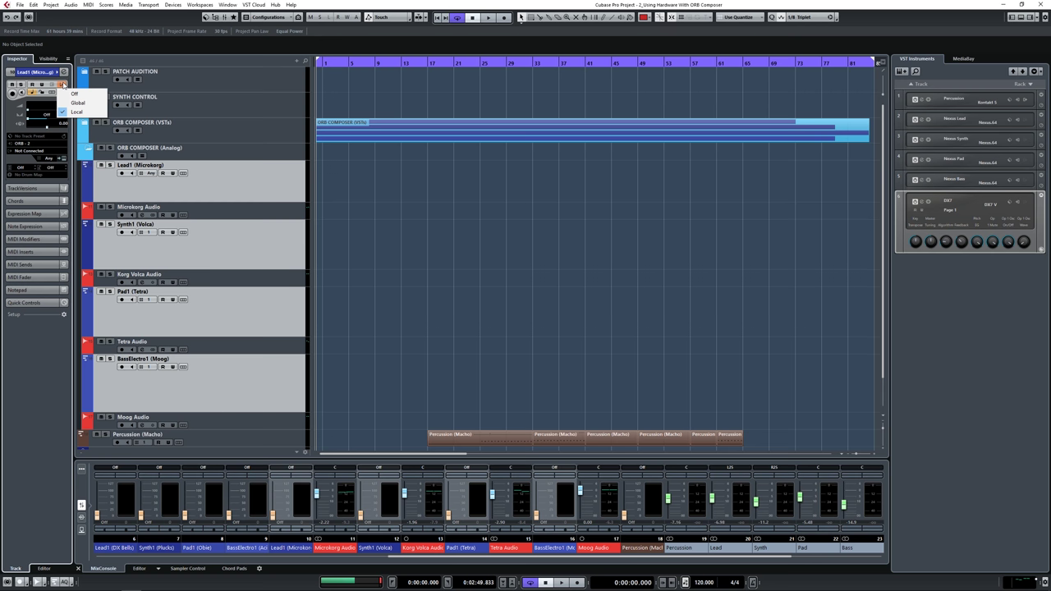
left_click(237, 180)
left_click(242, 157)
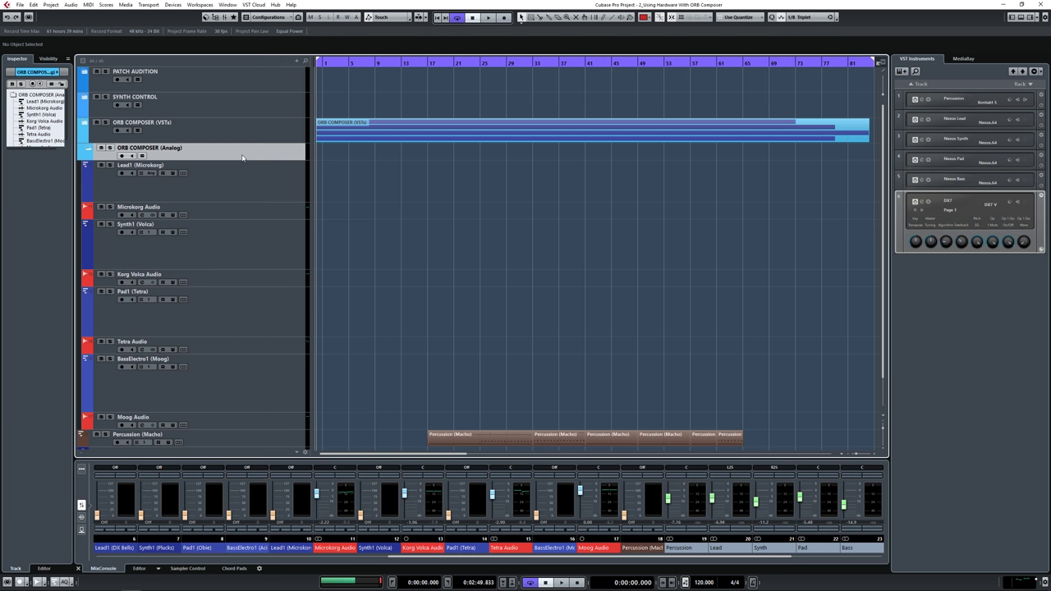
Mute all events in the ORB COMPOSER (VSTs) folder and on the Percussion (Macho) track with the Mute tool.
left_click(193, 130)
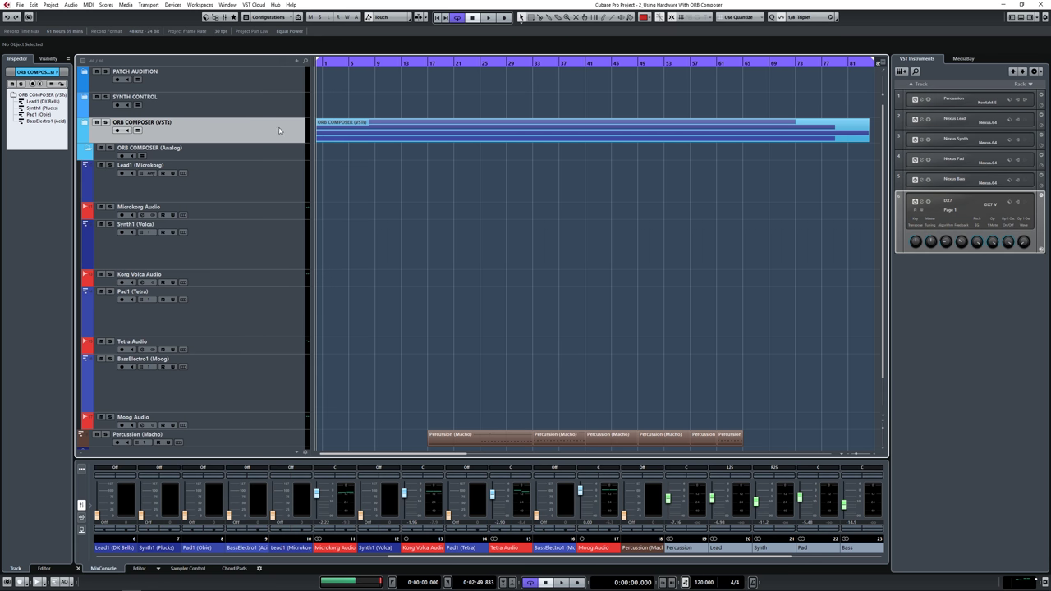
right_click(559, 211)
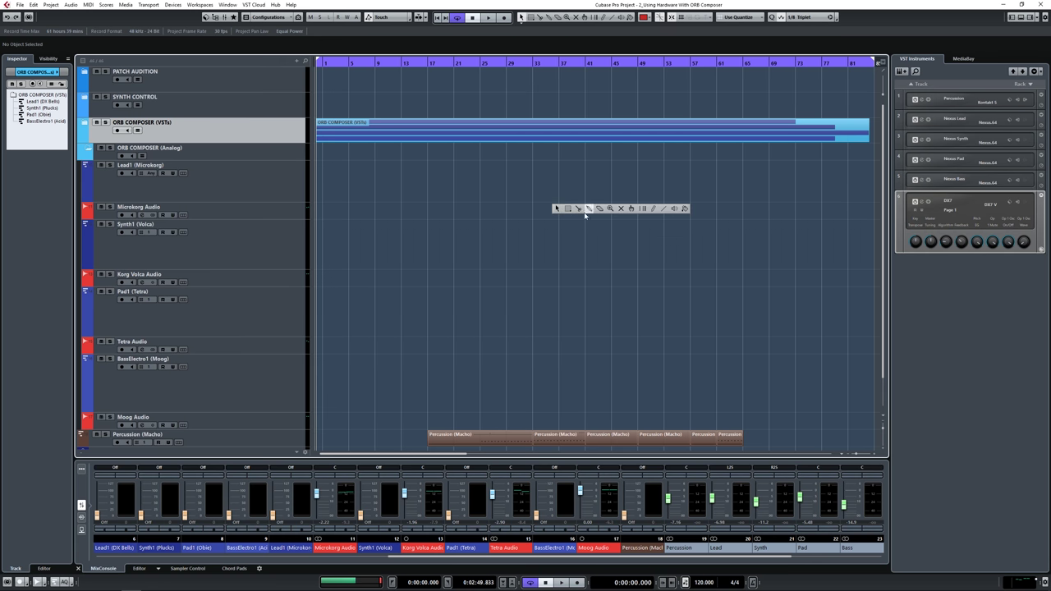
left_click(619, 210)
left_click_drag(829, 92, 398, 414)
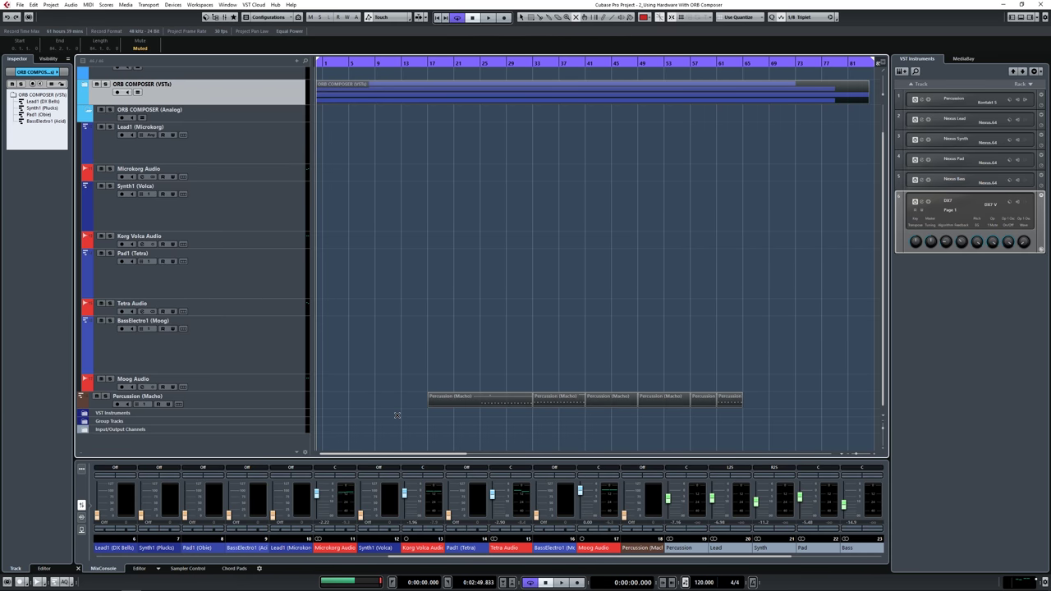
scroll(234, 161, "up", 1)
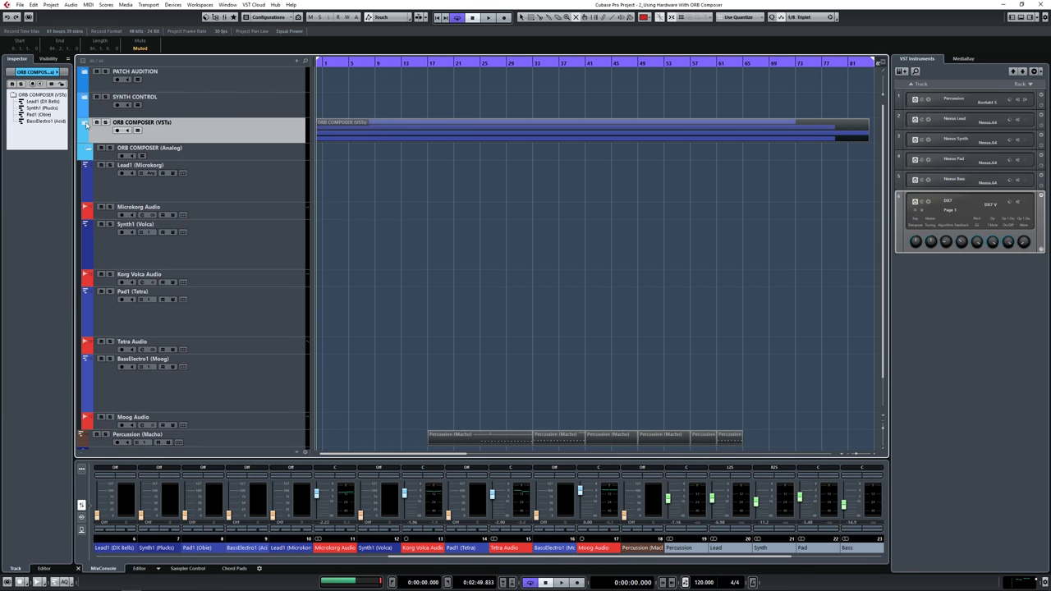
left_click(86, 125)
left_click(87, 125)
Route the MIDI output of Lead1 (Microkorg) to MOTU 5: Microkorg and of Synth1 (Volca) to MOTU 6: Volca Keys.
scroll(625, 187, "down", 1)
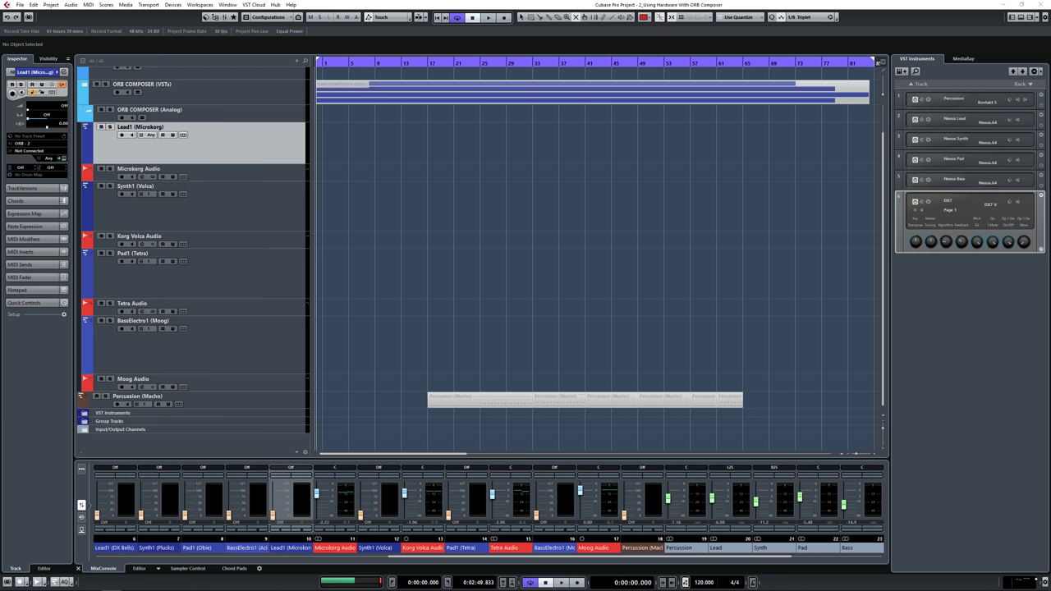
left_click(23, 152)
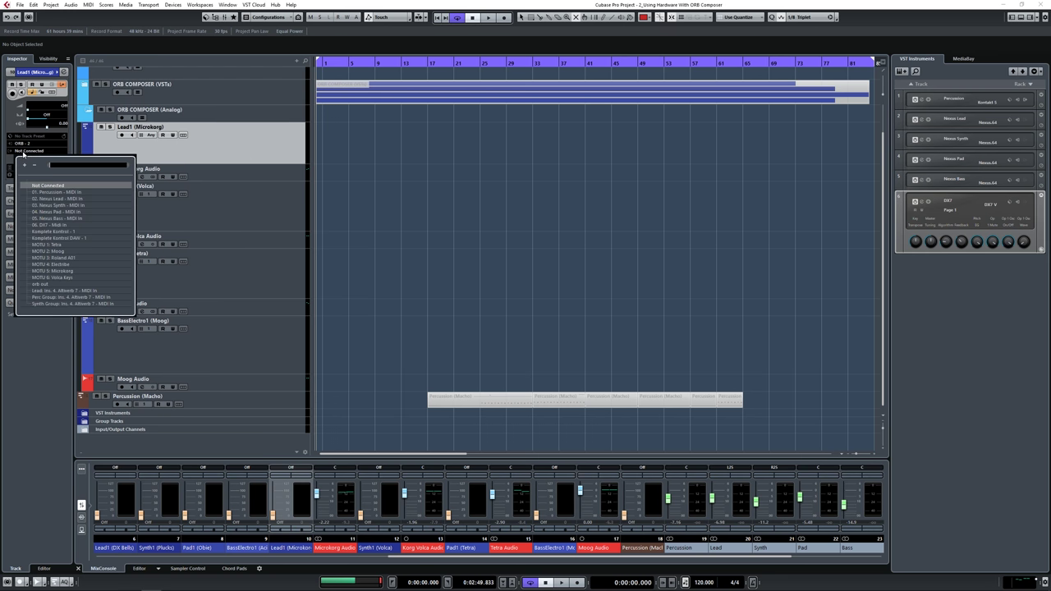
left_click(66, 271)
left_click(241, 203)
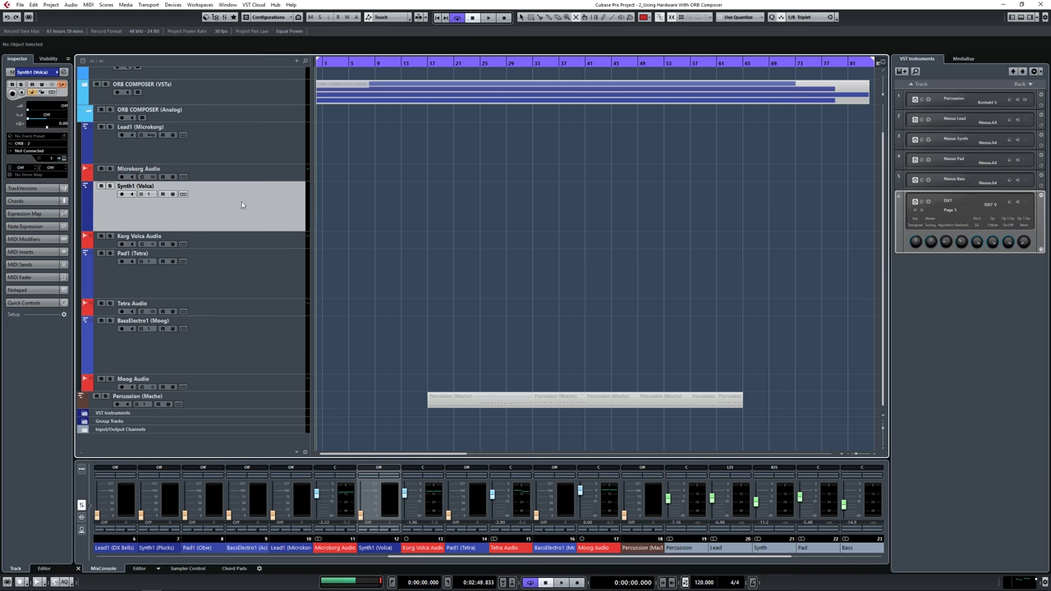
left_click(37, 154)
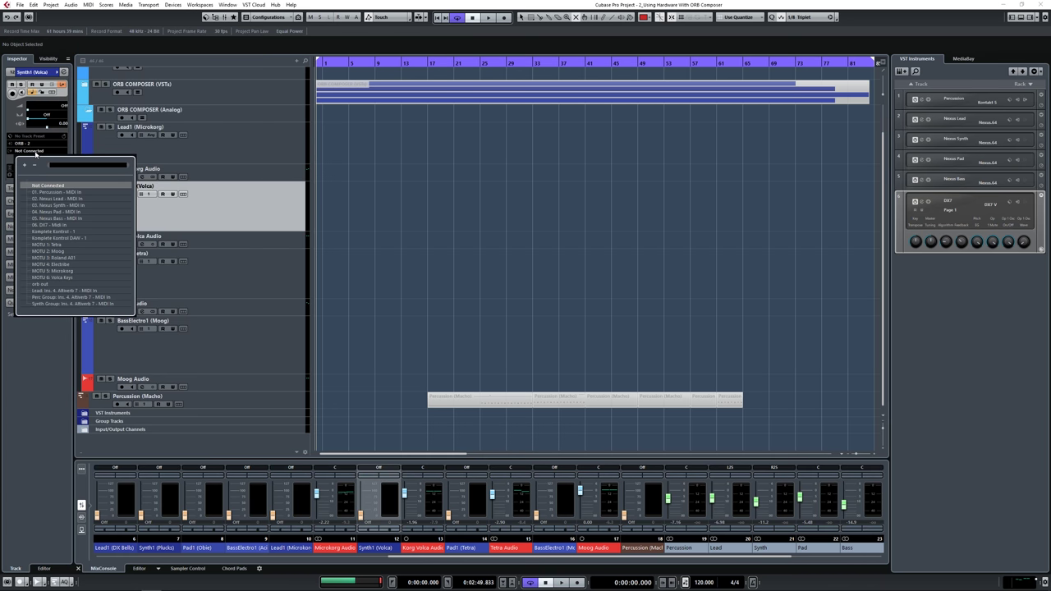
left_click(69, 281)
Route the MIDI output of Pad1 (Tetra) to MOTU 1: Tetra and of BassElectro1 (Moog) to MOTU 2: Moog.
left_click(257, 277)
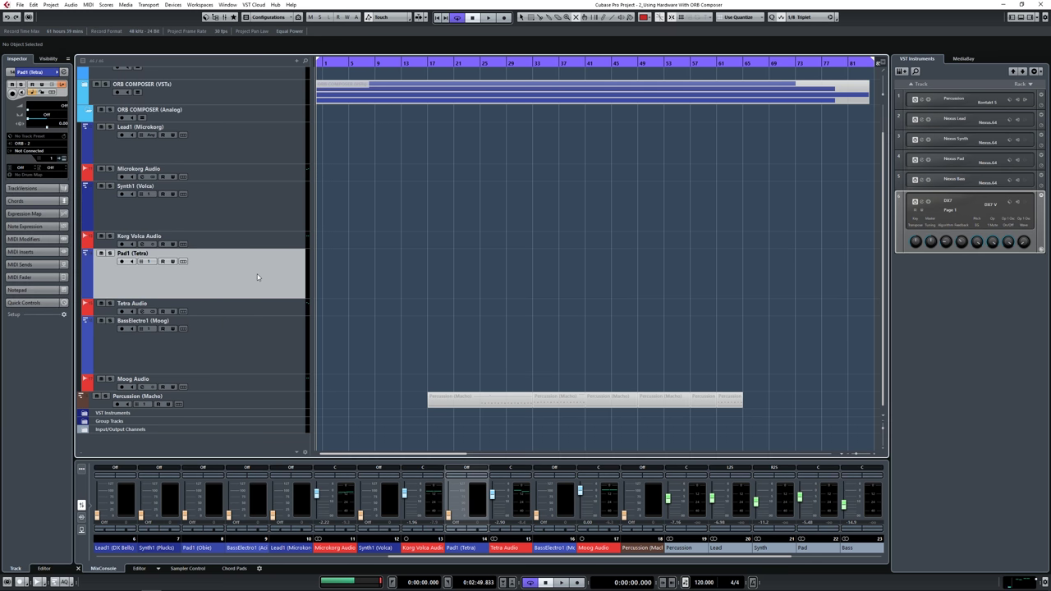
left_click(40, 152)
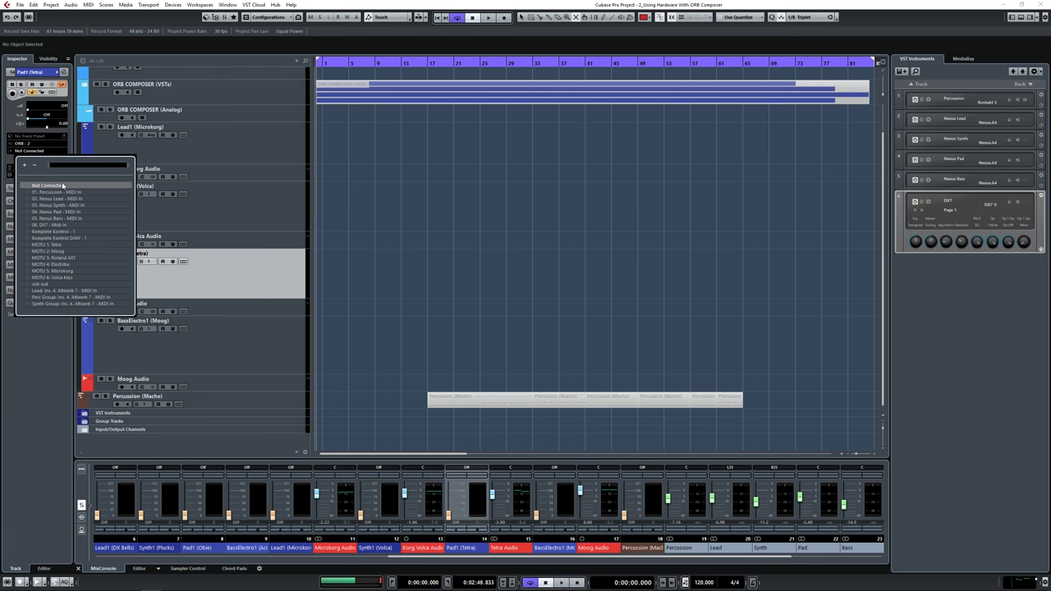
left_click(65, 244)
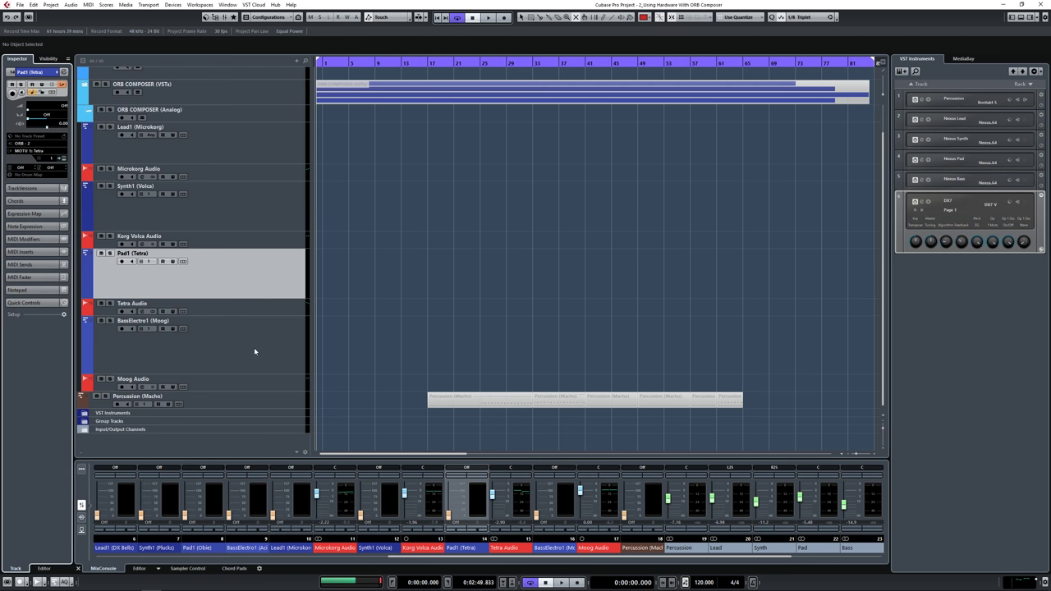
left_click(248, 329)
left_click(37, 152)
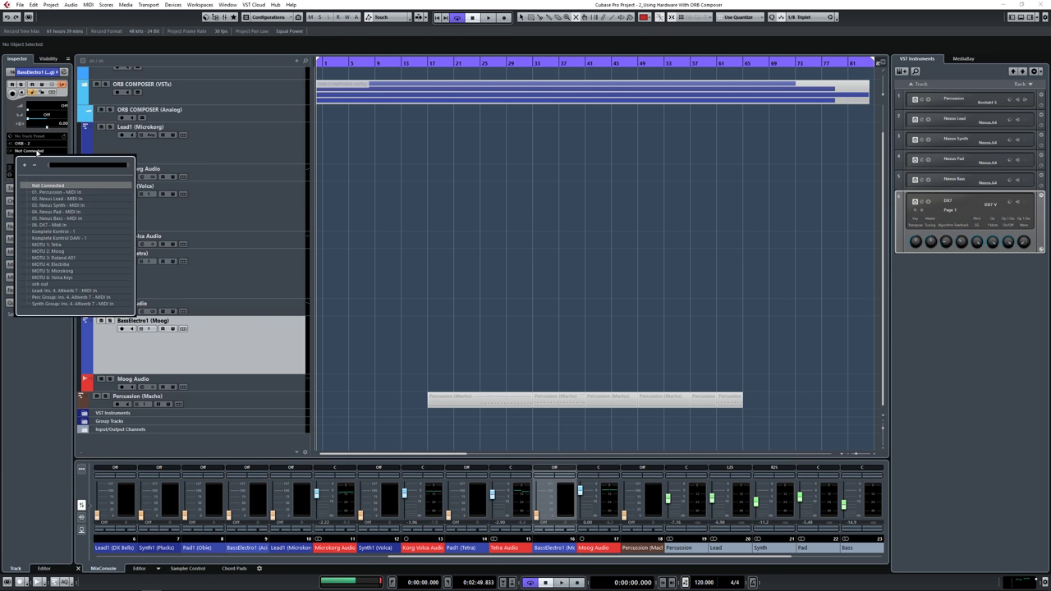
left_click(71, 251)
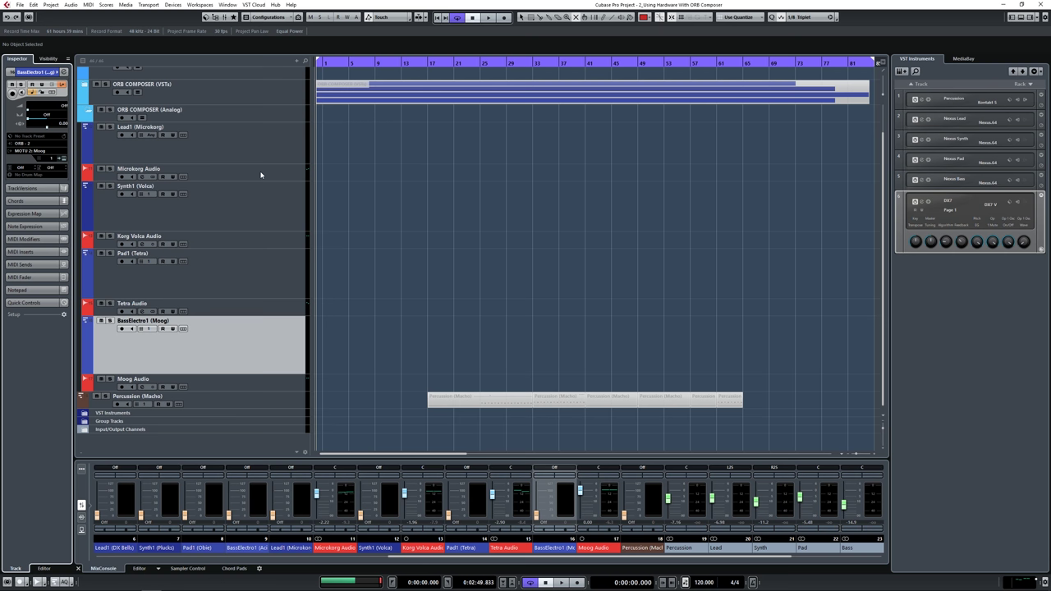
Select the Microkorg Audio, Korg Volca Audio, Tetra Audio and Moog Audio tracks together.
left_click(261, 174)
left_click(256, 243, "ctrl")
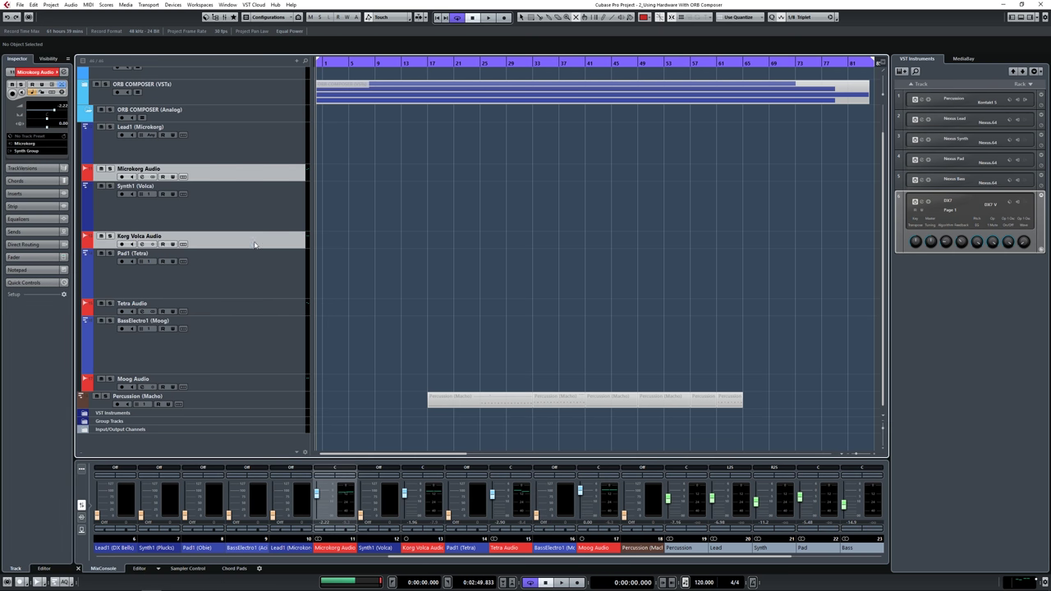
left_click(246, 307, "ctrl")
left_click(251, 386, "ctrl")
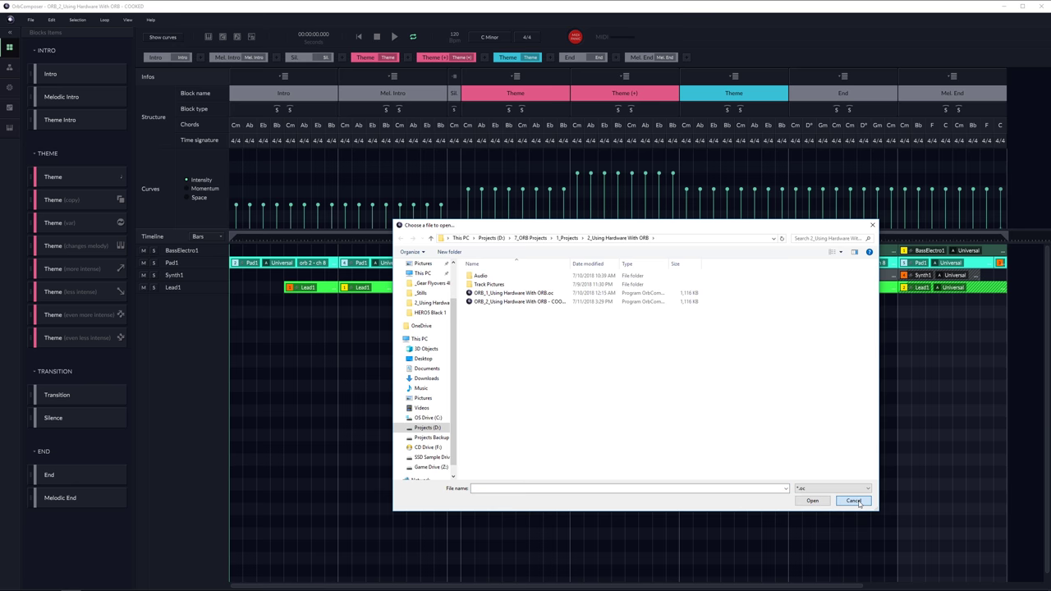
In OrbComposer, dismiss the file-opening dialog and examine the Register and Polyphony settings of the Pad1 clip in the Mel. Intro block.
left_click(854, 501)
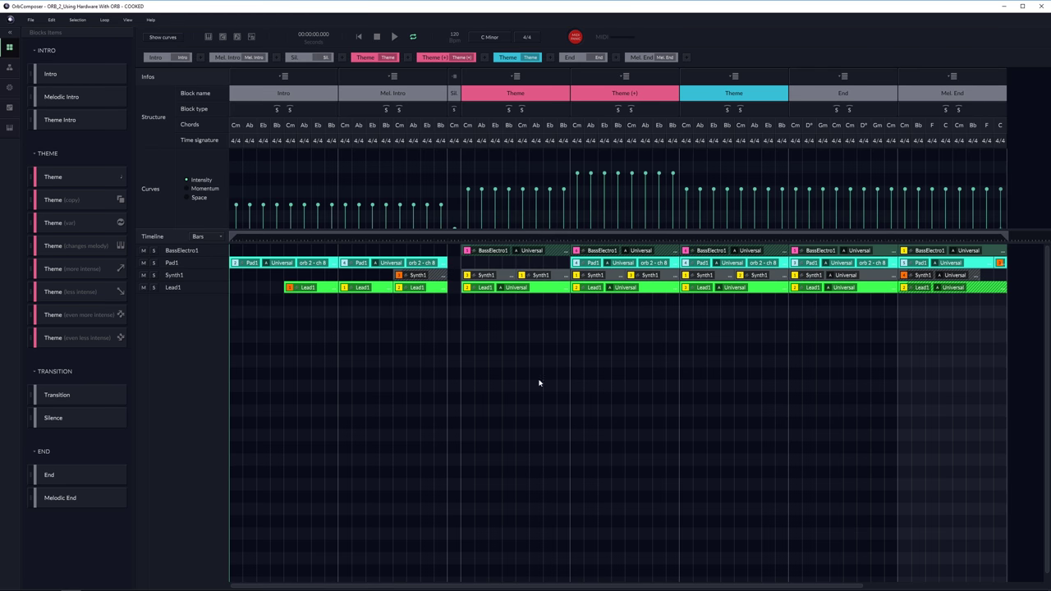
double_click(390, 263)
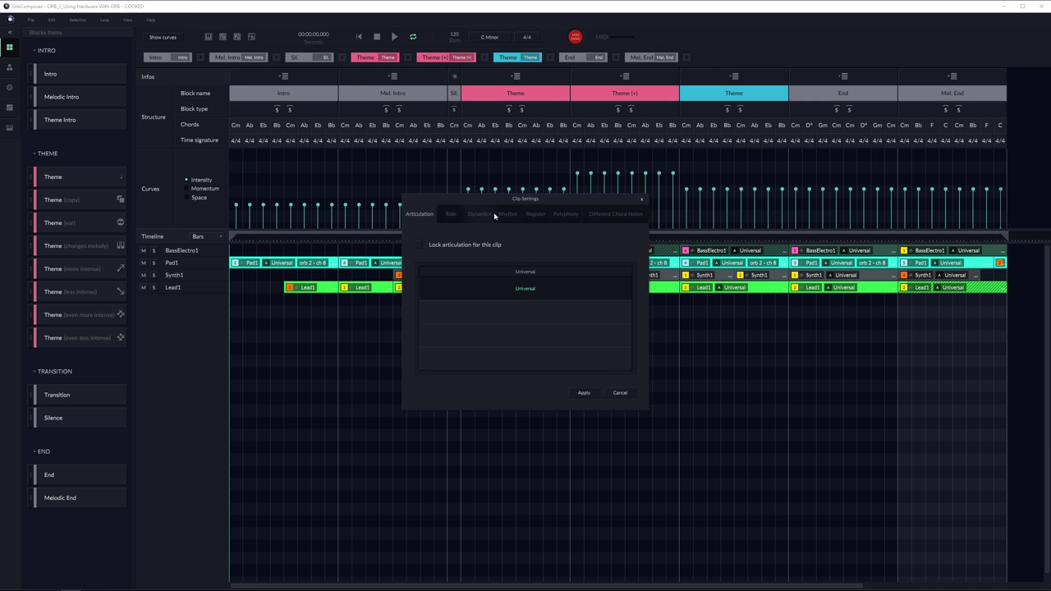
left_click(535, 214)
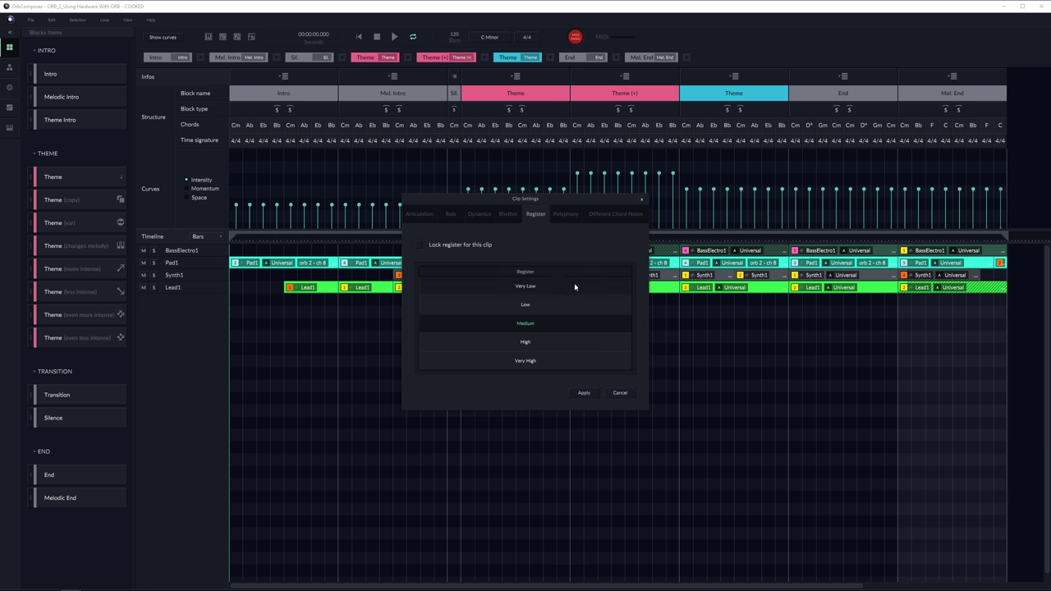
left_click(566, 214)
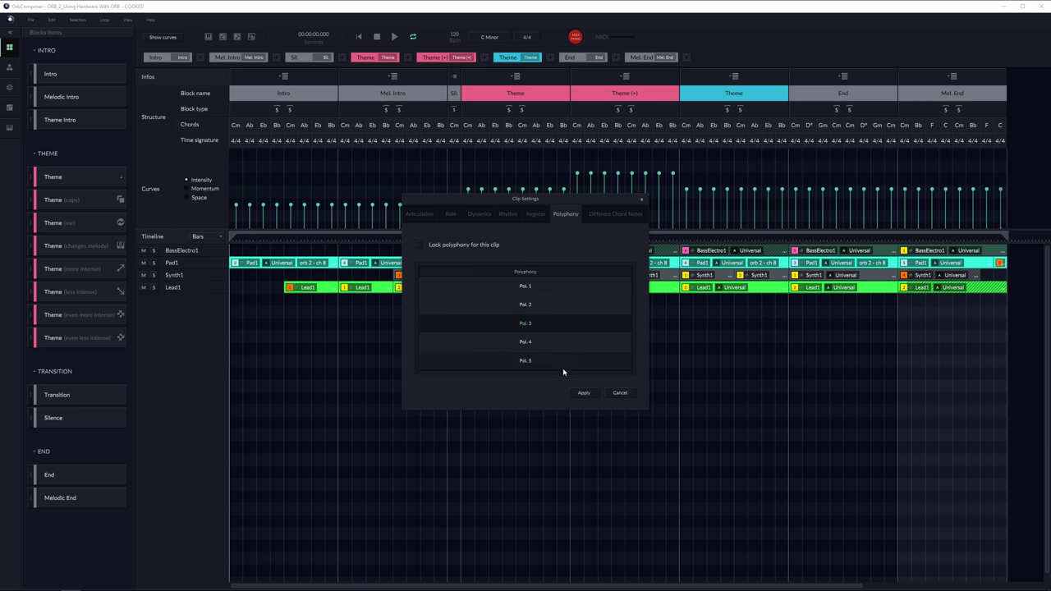
left_click(620, 393)
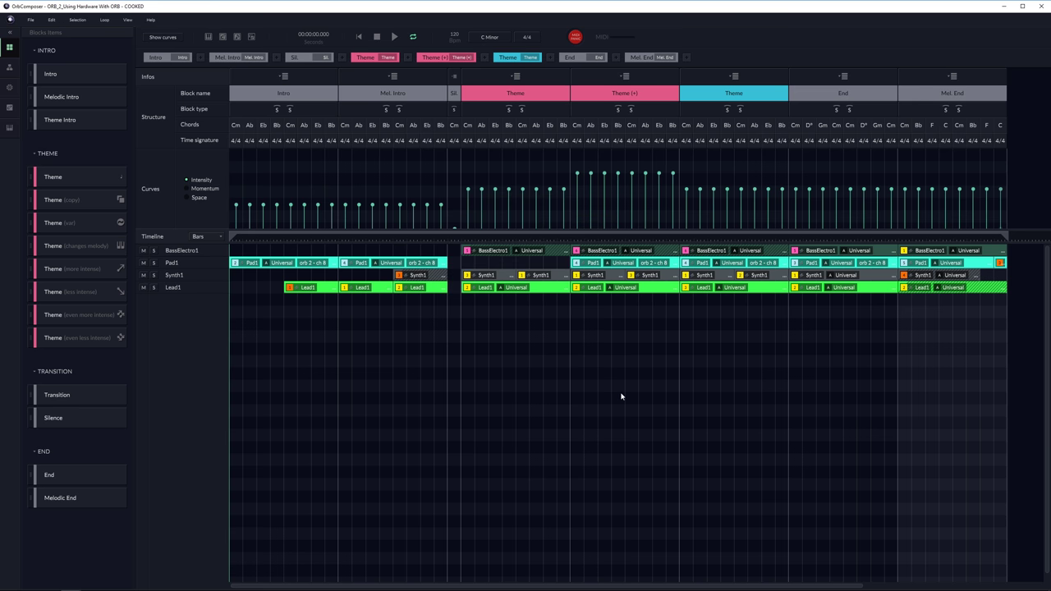
left_click(31, 20)
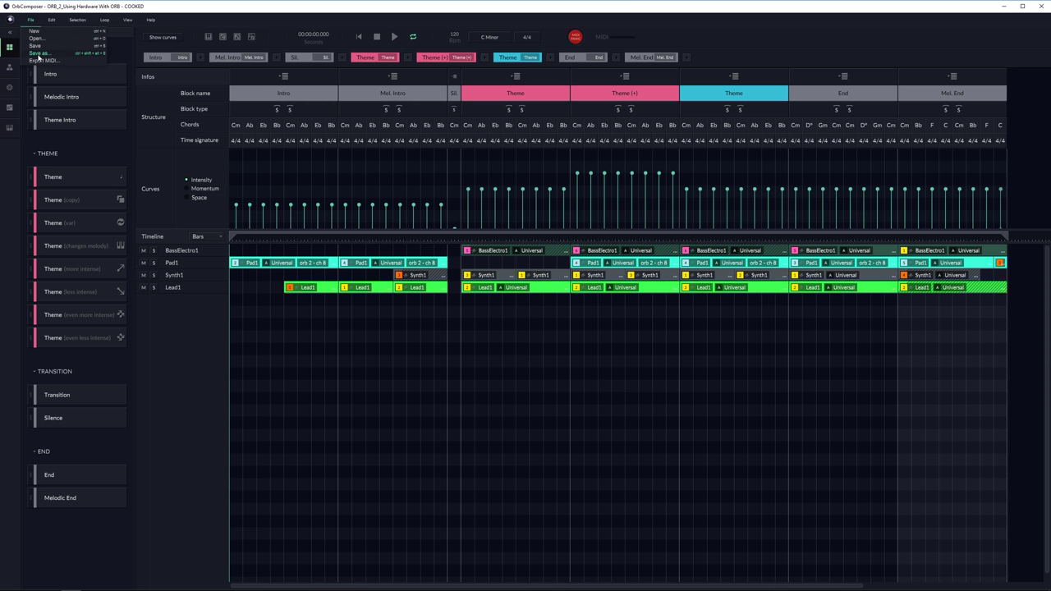
left_click(37, 53)
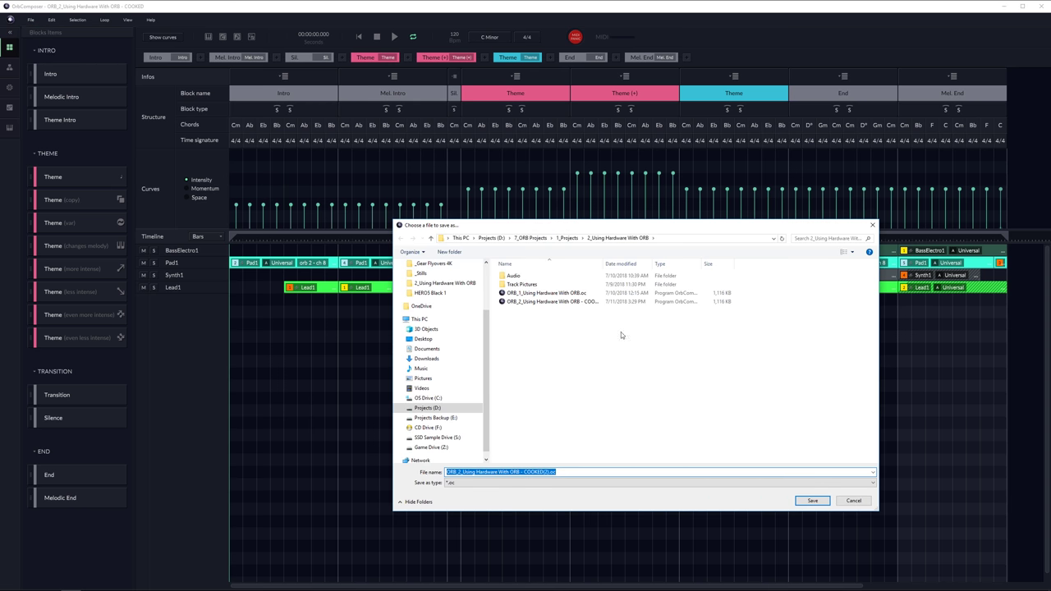
left_click(853, 502)
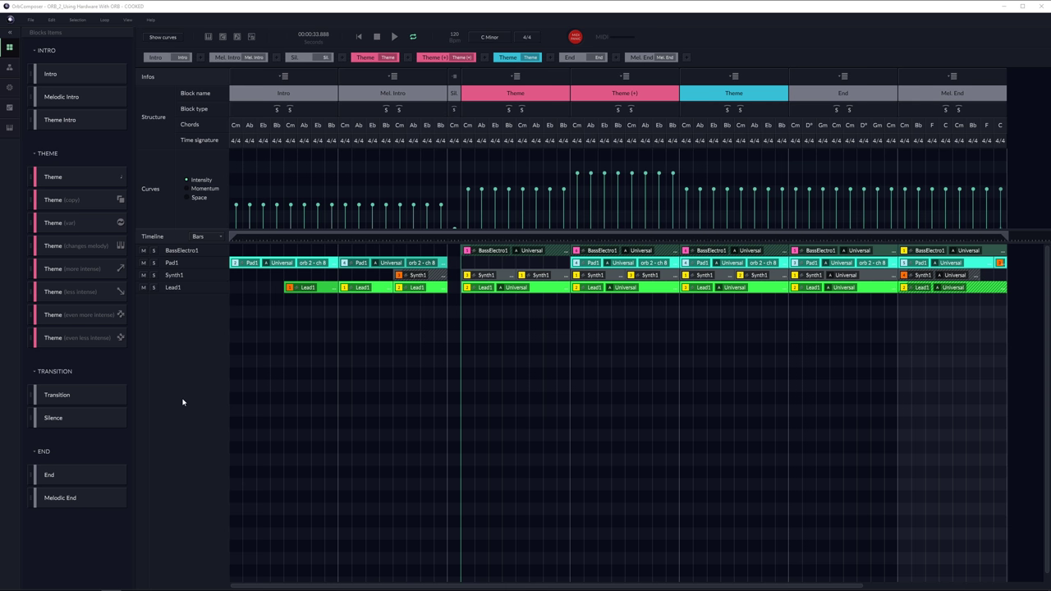
Solo BassElectro1 and play from the first Theme block, adding Pad1, Synth1 and Lead1 to the solo one by one.
left_click(154, 250)
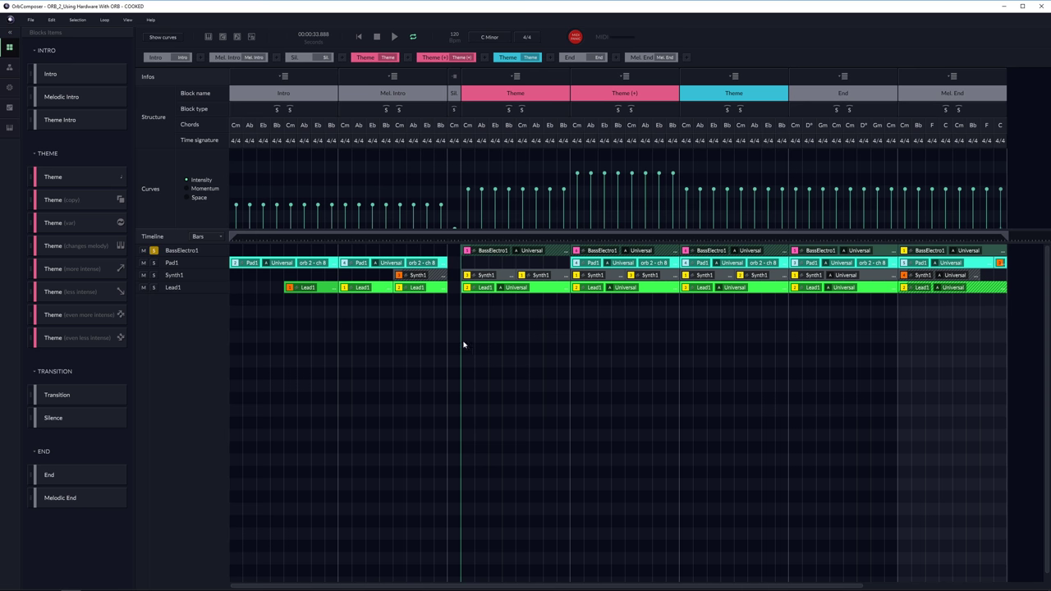
left_click(392, 40)
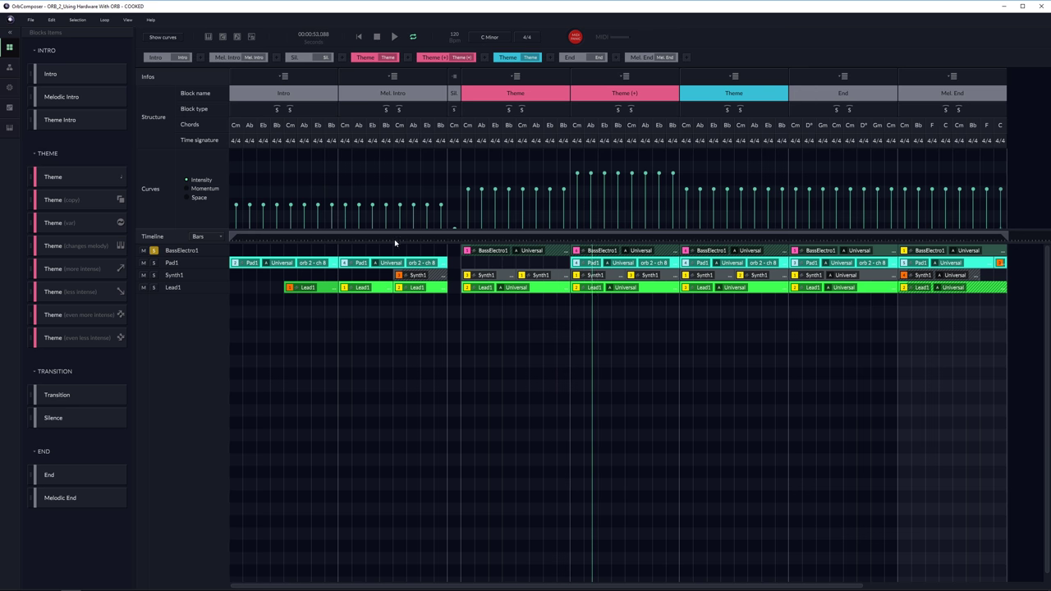
left_click(153, 263)
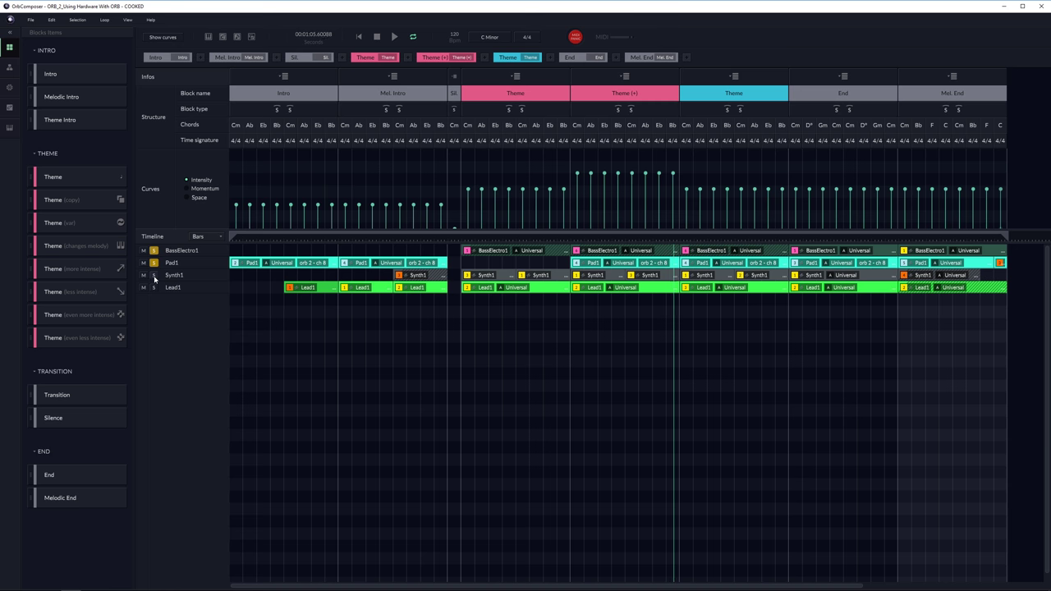
left_click(153, 276)
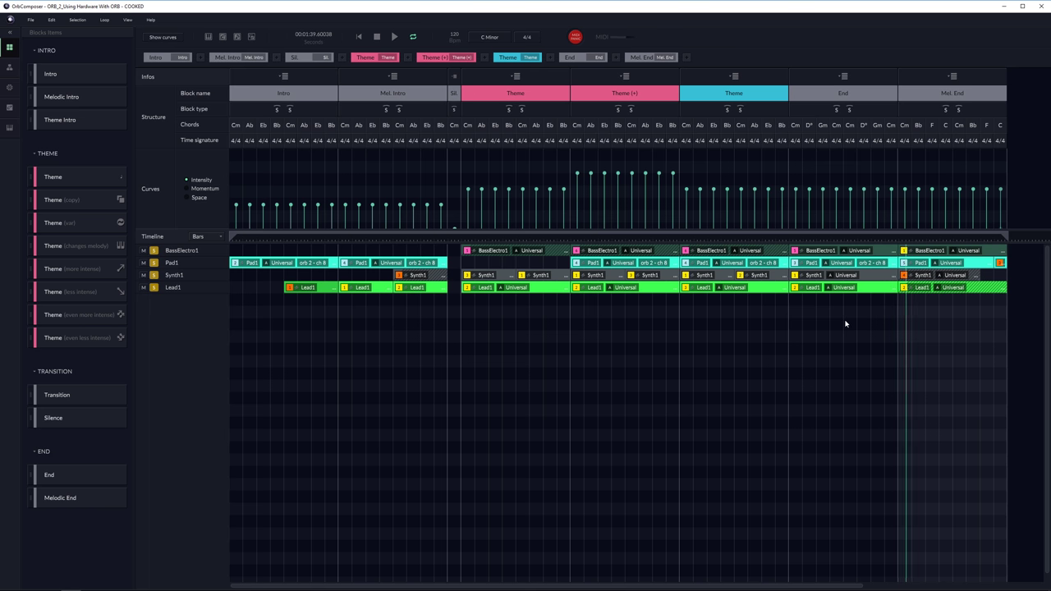
left_click_drag(849, 585, 856, 588)
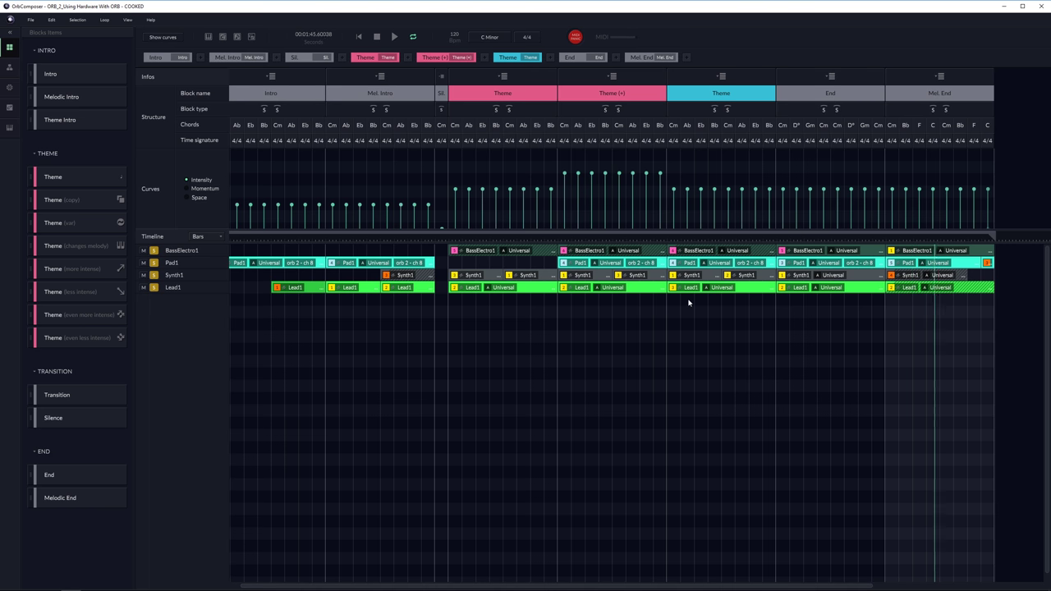
Stop playback in OrbComposer, switch to Cubase and record the armed ORB COMPOSER (Analog) MIDI and audio tracks from the project start.
left_click(377, 37)
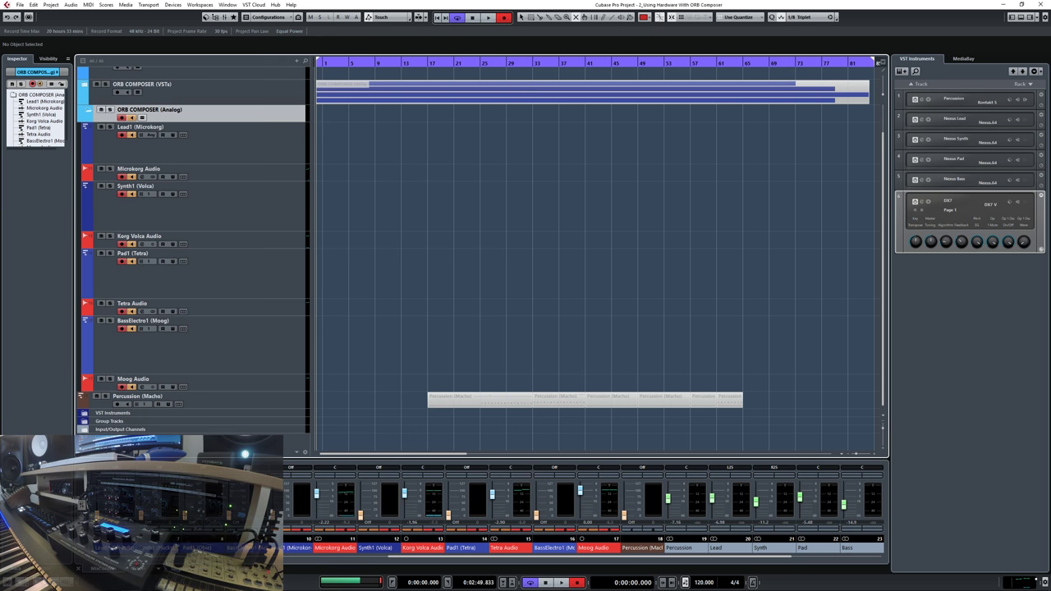
key("space")
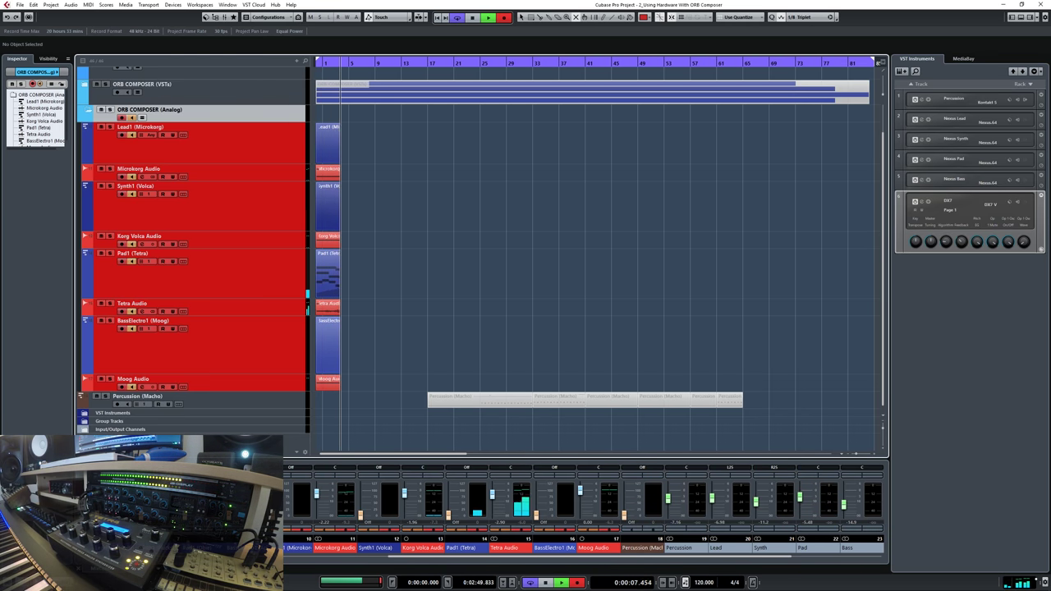
left_click_drag(723, 560, 794, 559)
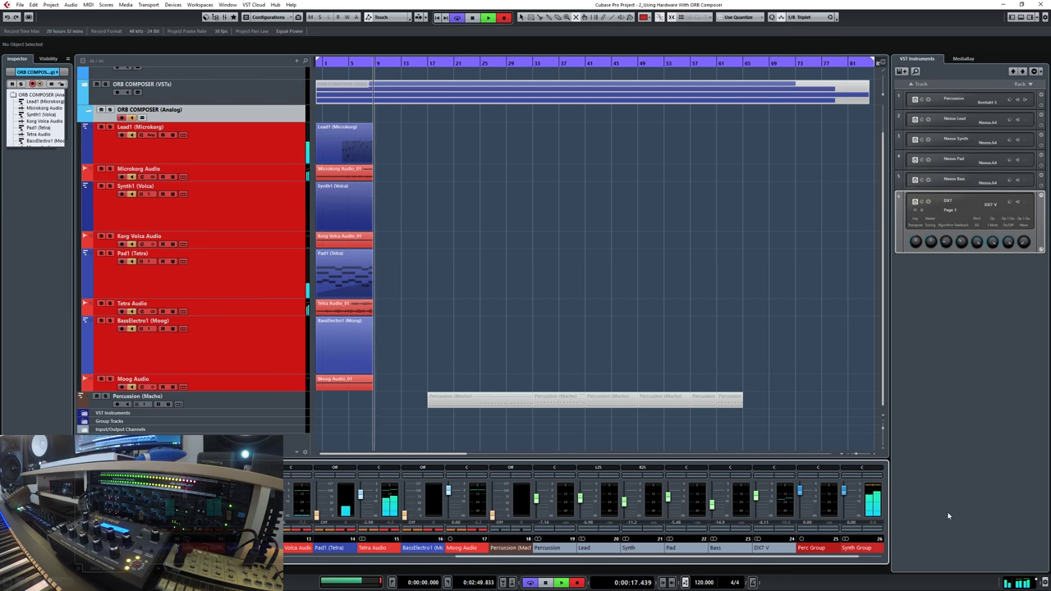
left_click_drag(834, 559, 854, 561)
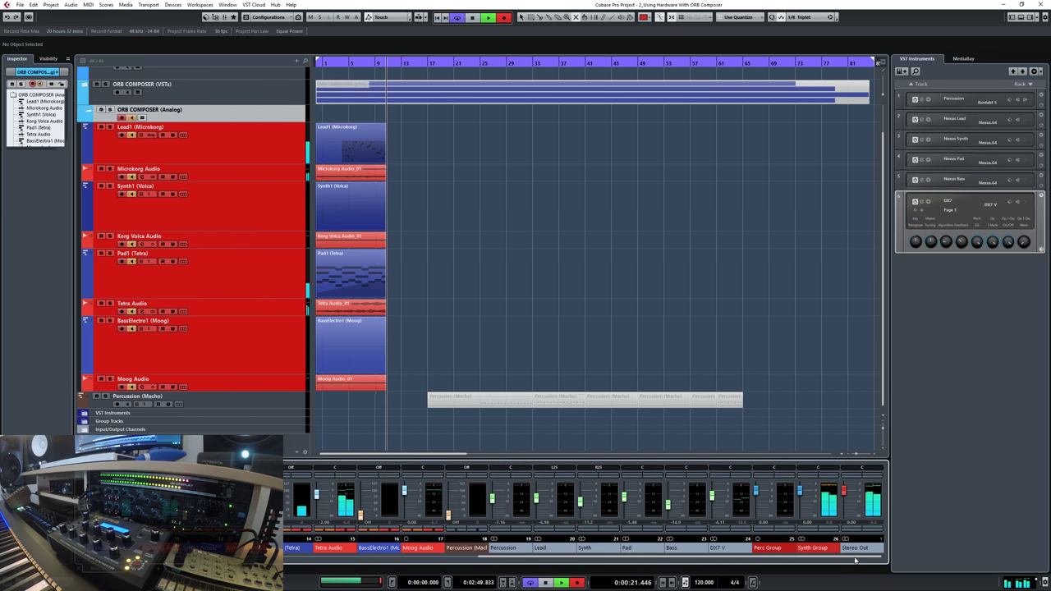
Follow the running take by alternating between OrbComposer and Cubase, and stop the recording in Cubase once the composition has played through.
key("alt+Tab")
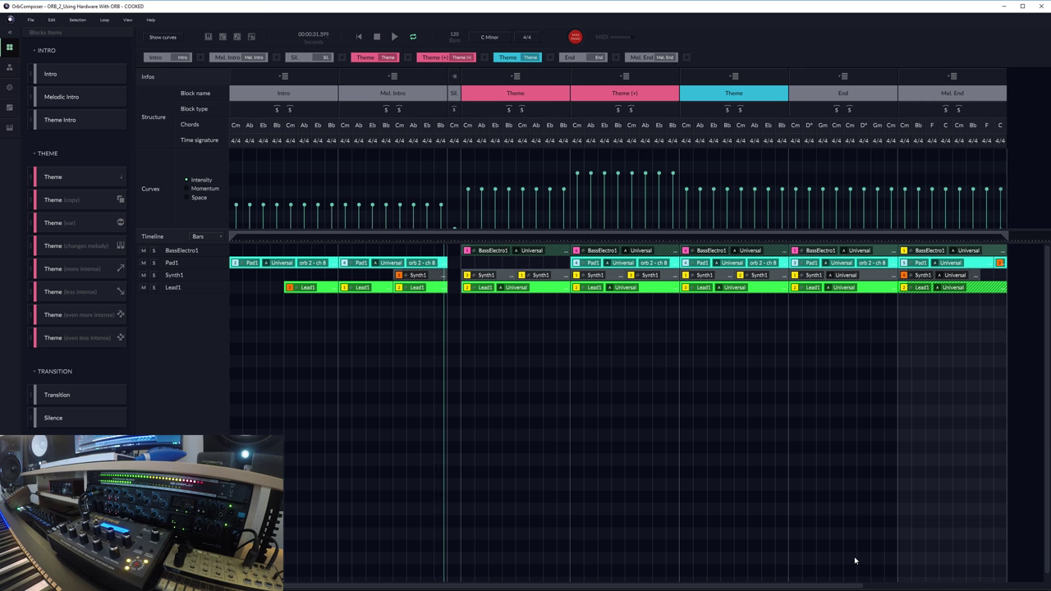
key("alt+Tab")
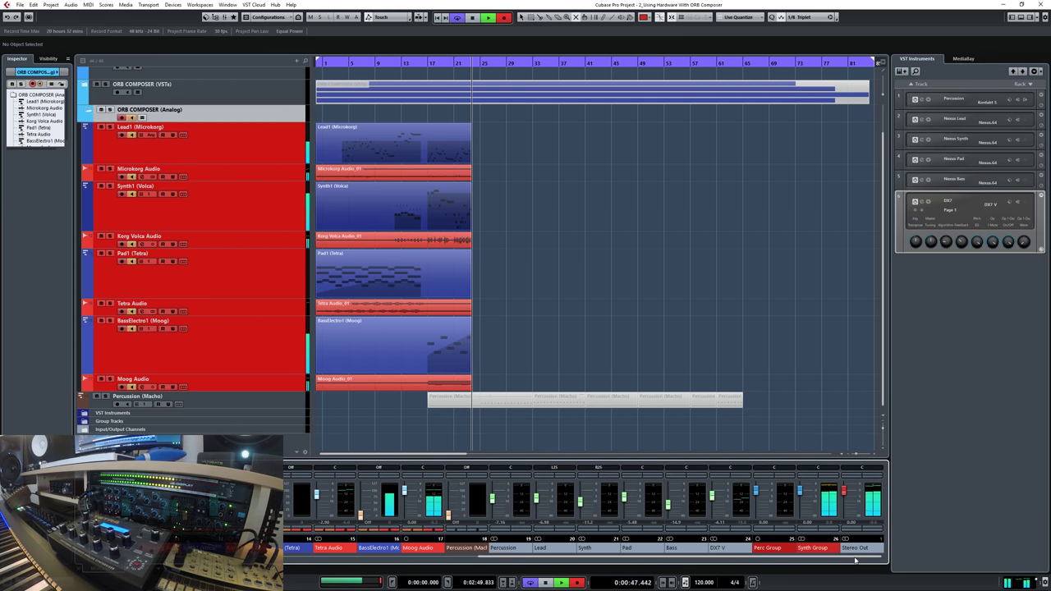
key("alt+Tab")
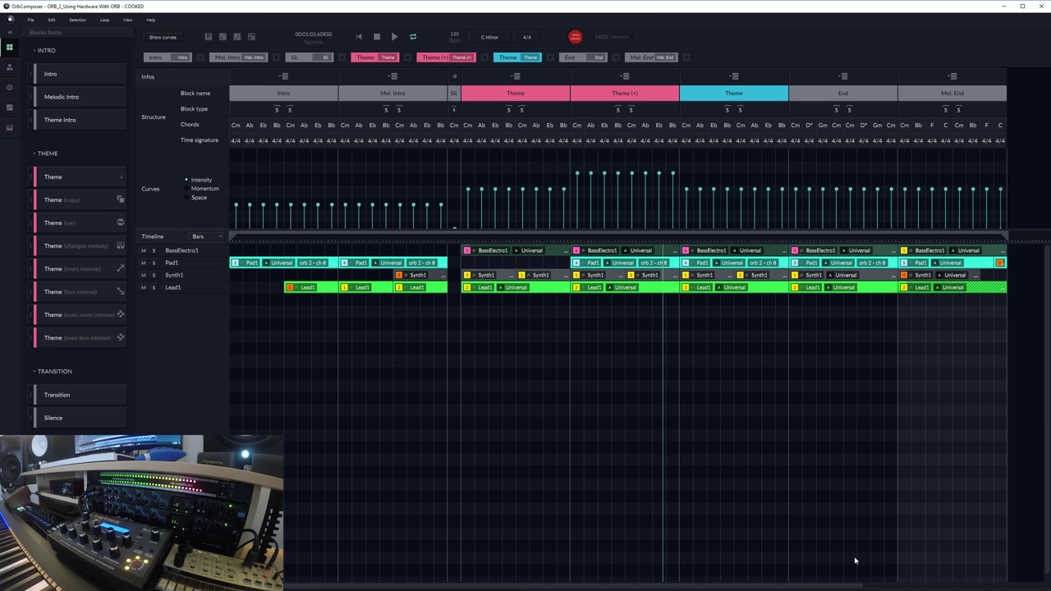
key("alt+Tab")
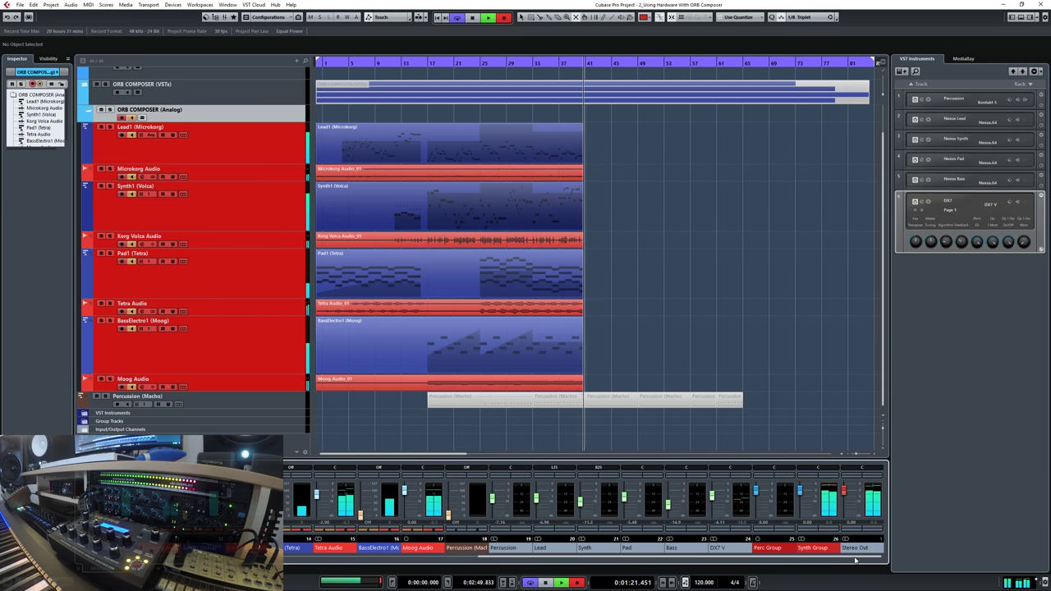
key("alt+Tab")
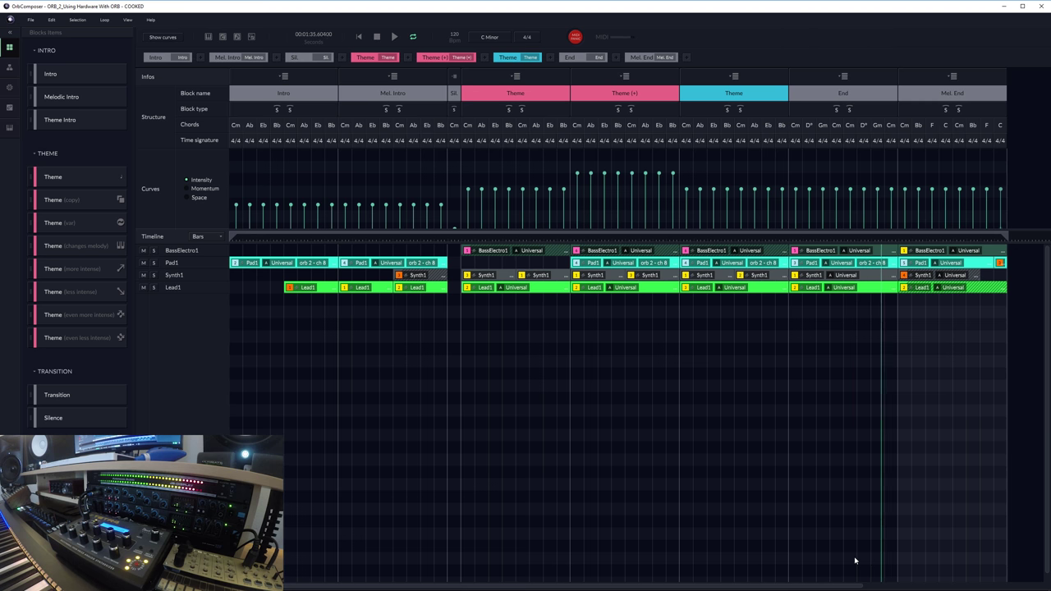
key("alt+Tab")
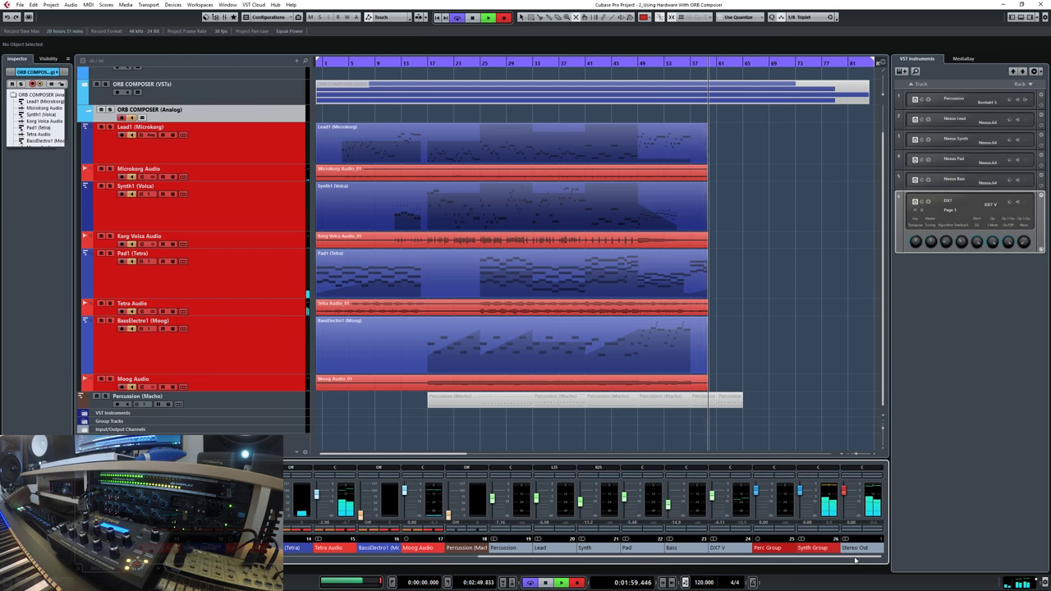
key("alt+Tab")
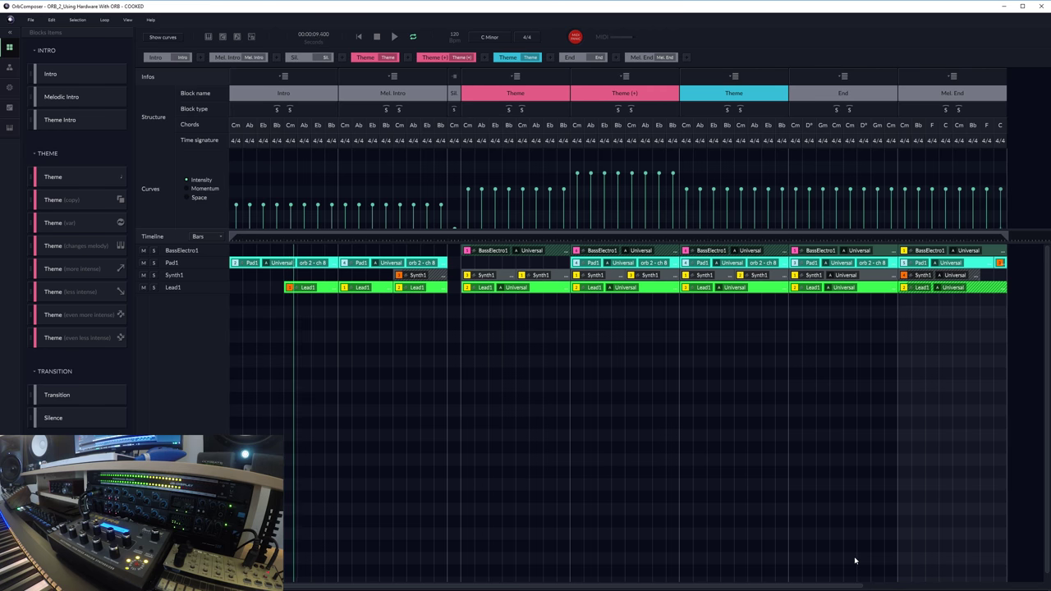
key("alt+Tab")
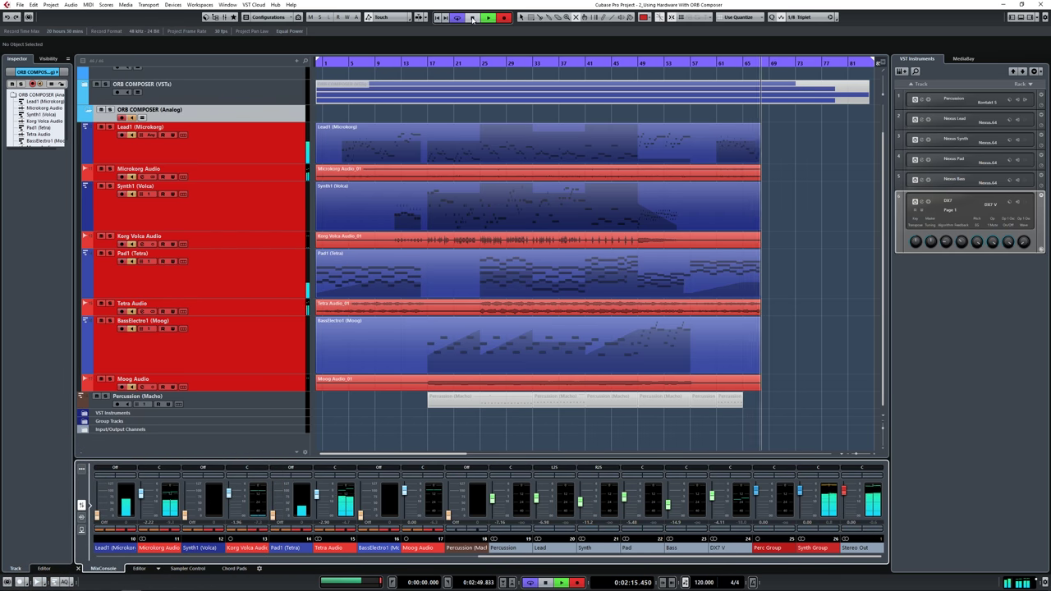
key("alt+Tab")
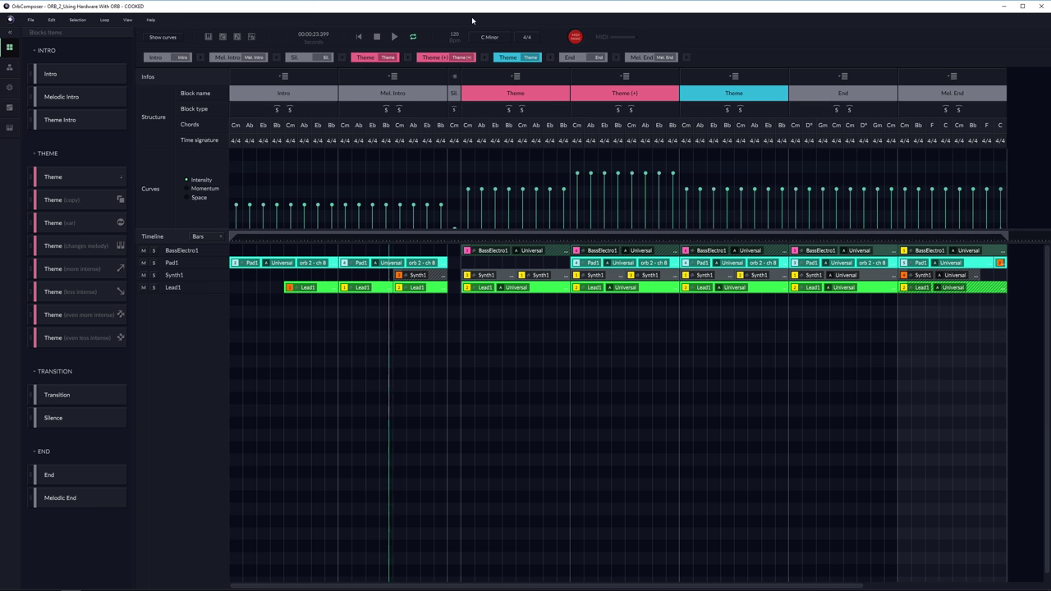
key("alt+Tab")
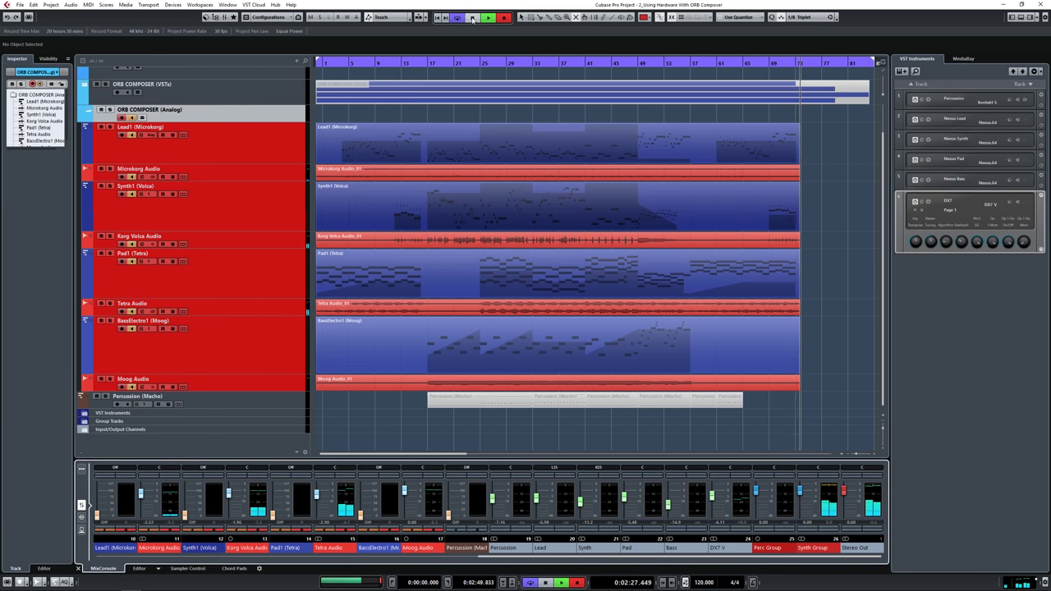
left_click(472, 17)
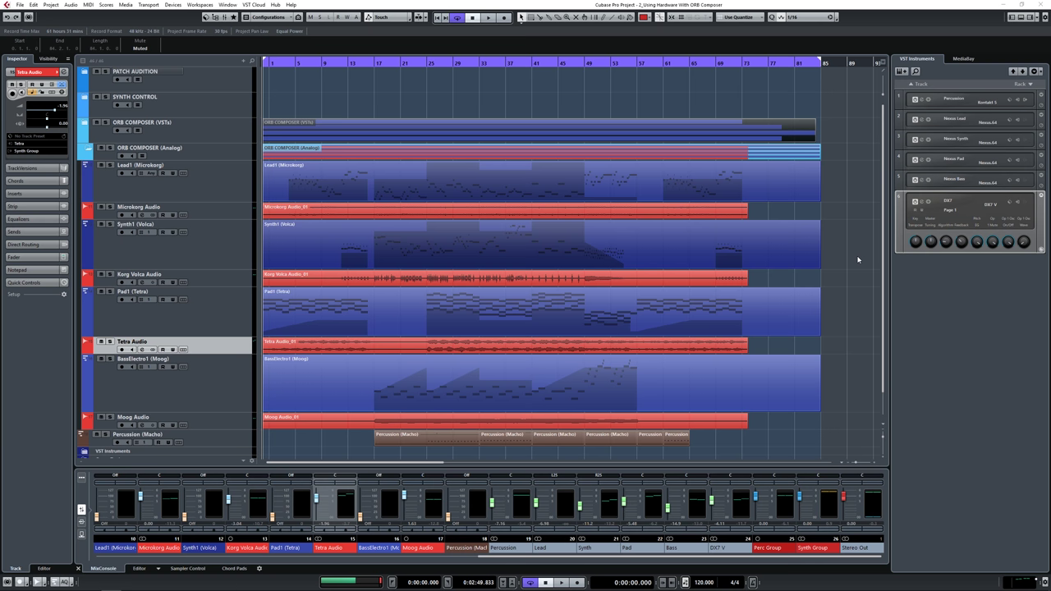
Open the Lead1, Synth1, Pad1 and BassElectro1 parts together in the Key Editor and dismiss the Sample Editor window.
left_click(733, 212)
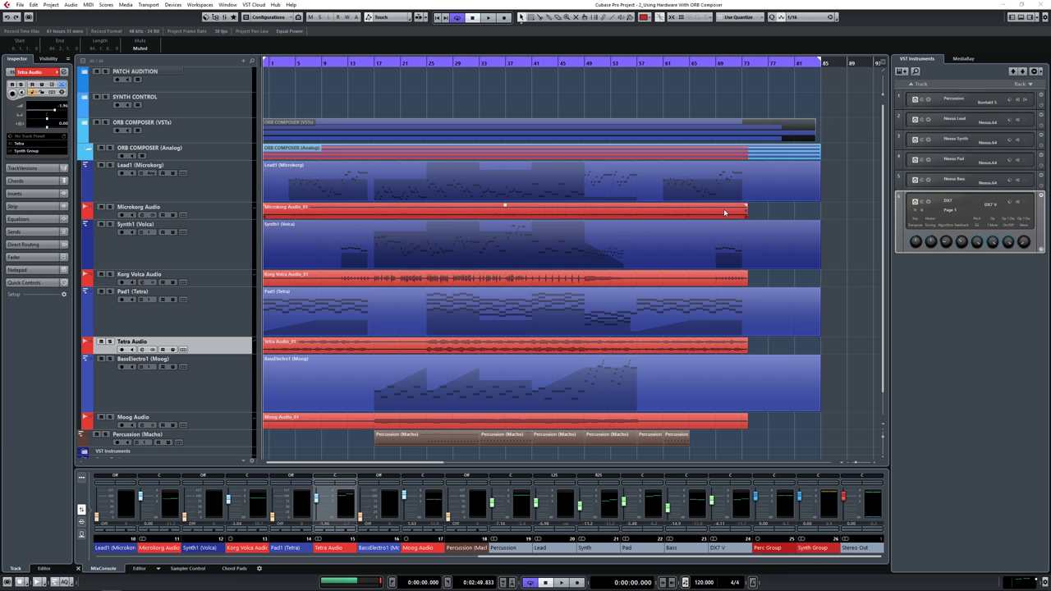
left_click(727, 170)
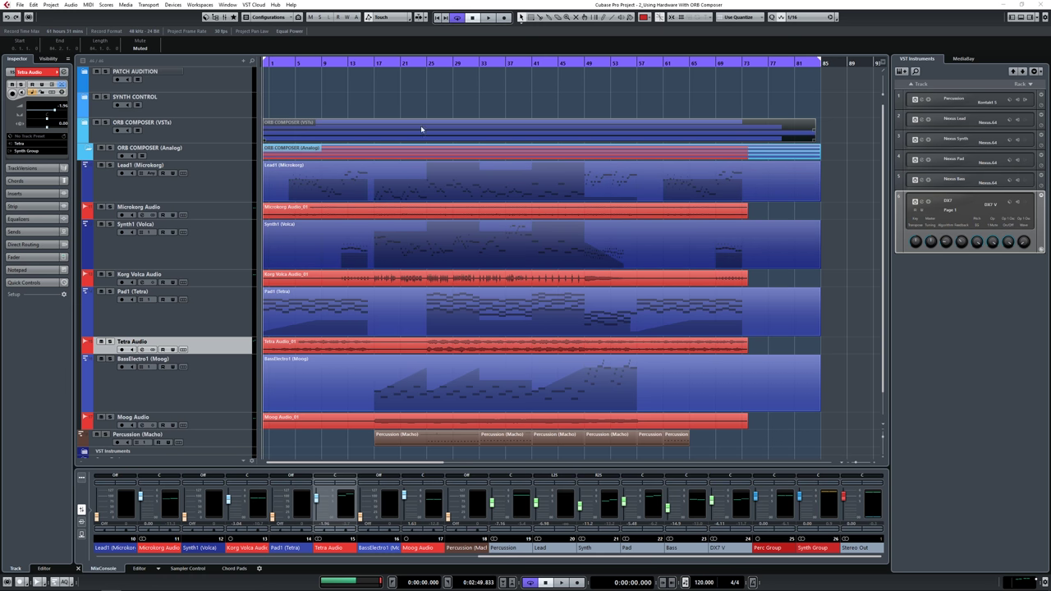
key("Return")
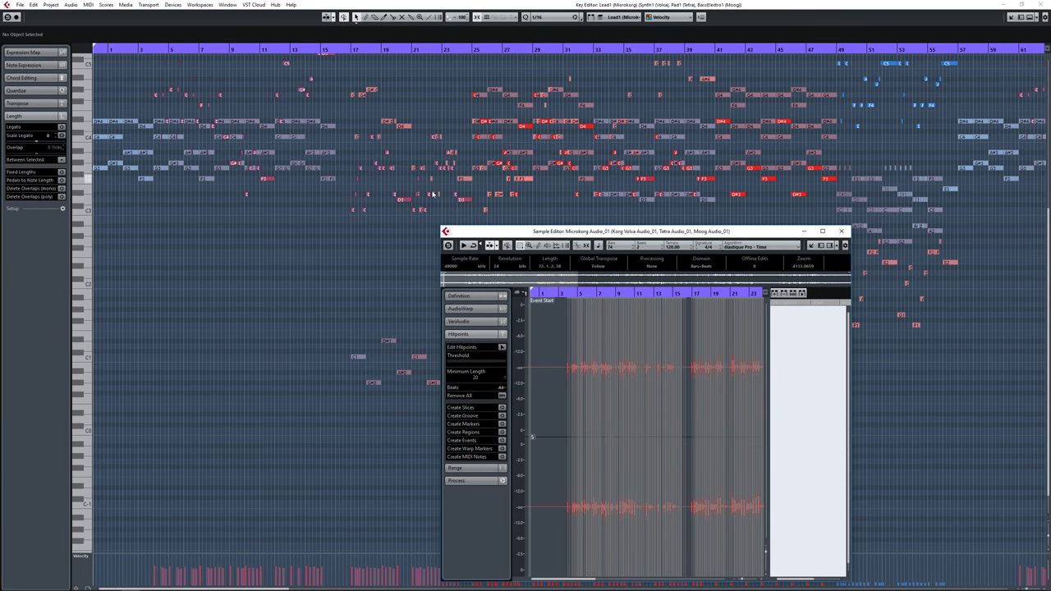
left_click(840, 231)
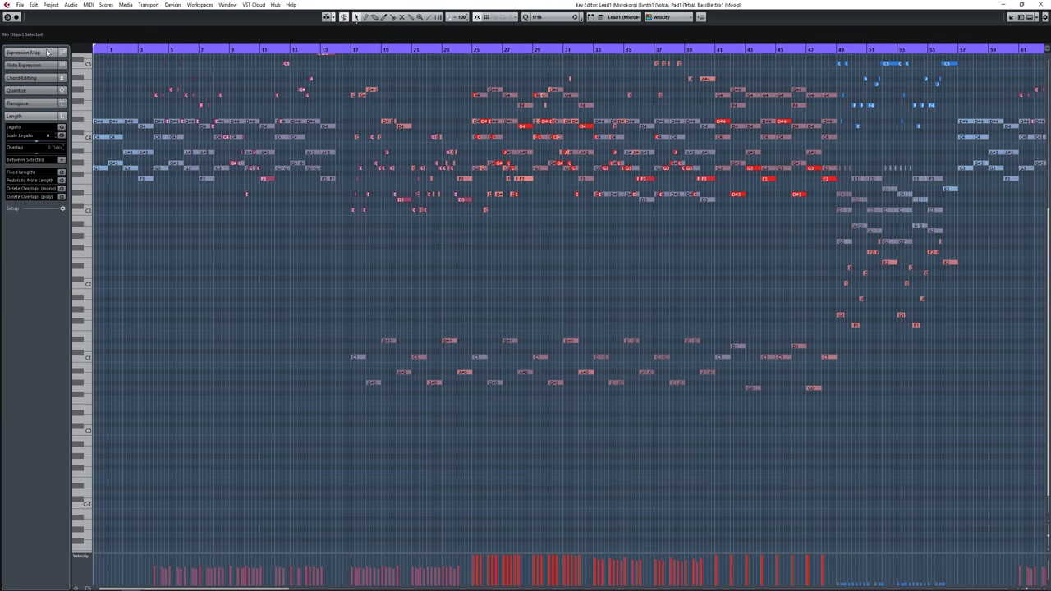
Select all recorded notes and shift them slightly earlier so the first chord starts at 0.1.1.0.
left_click_drag(120, 49, 350, 147)
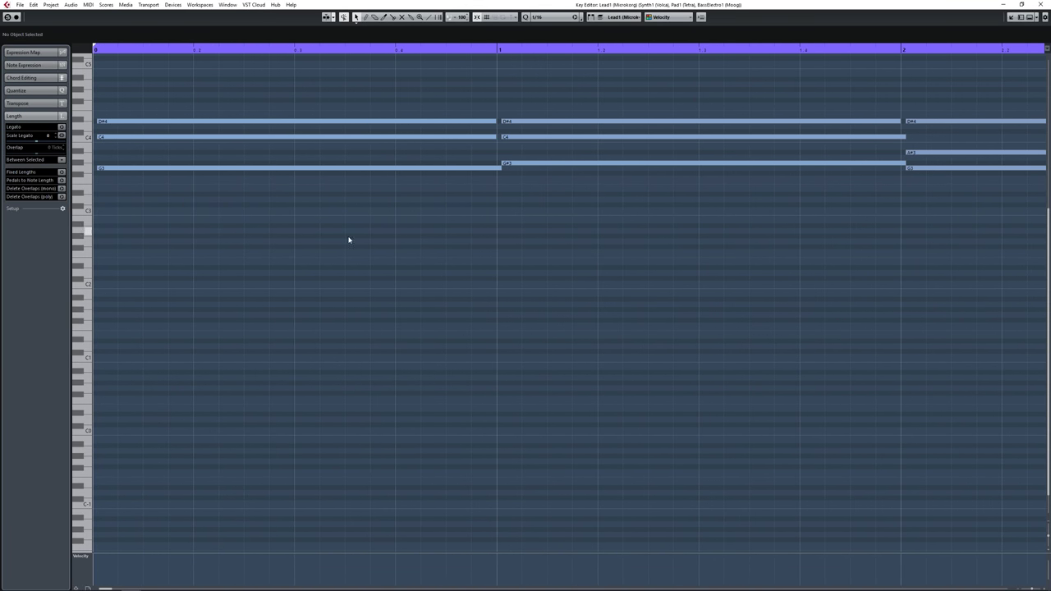
left_click_drag(288, 188, 284, 202)
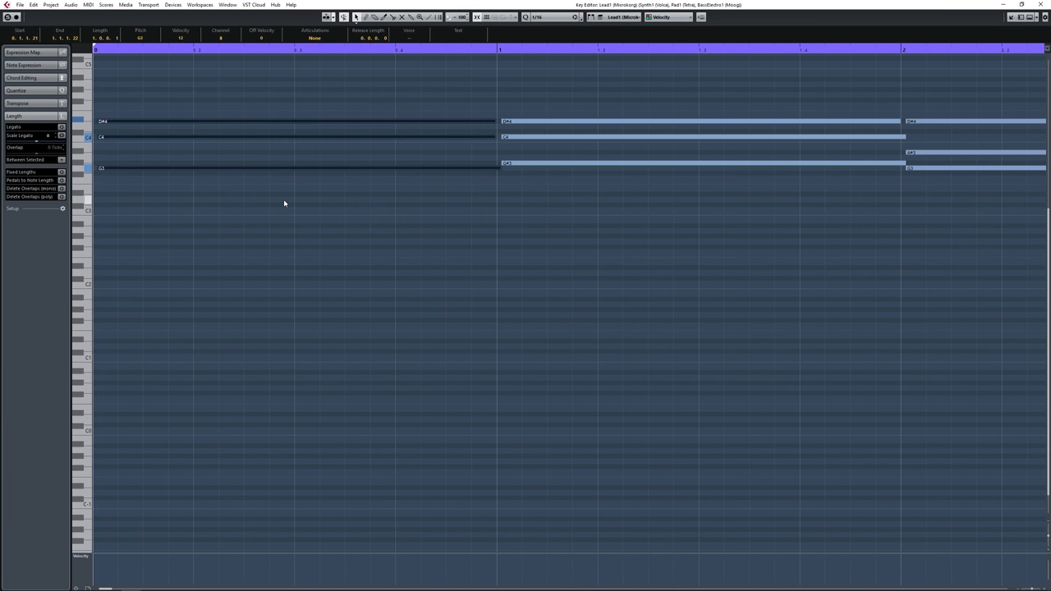
key("ctrl+a")
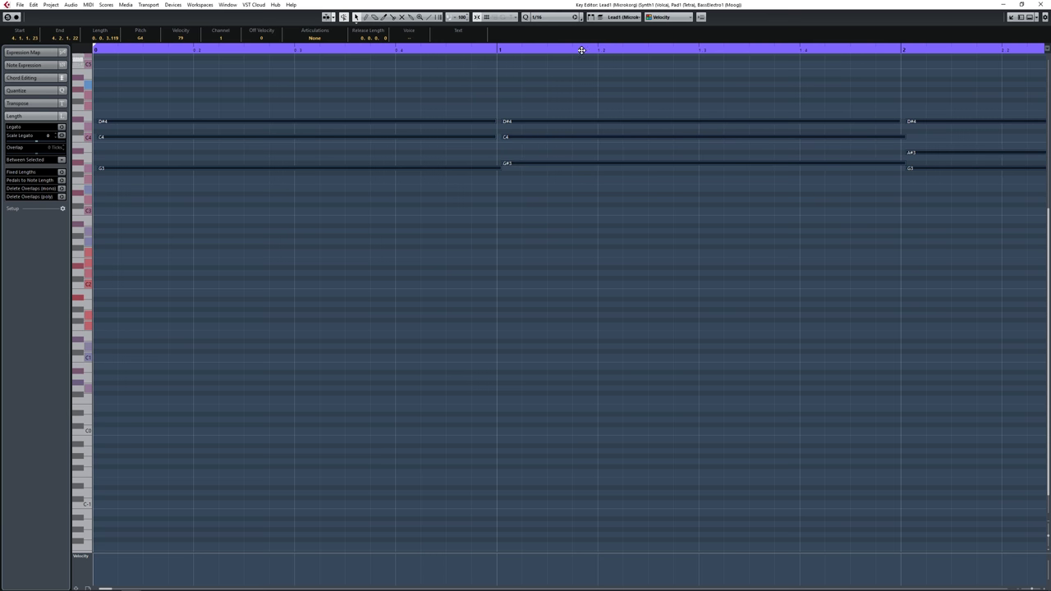
left_click_drag(409, 123, 400, 123)
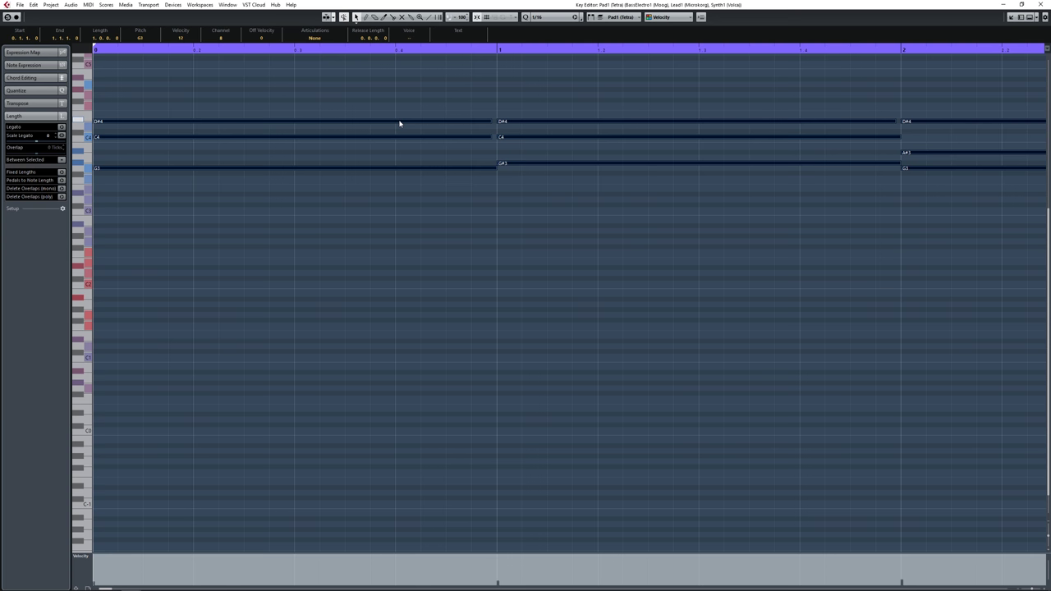
Review the shifted notes' alignment to the bars across the whole composition and close the Key Editor.
key("g")
key("g")
key("g")
key("g")
key("g")
key("g")
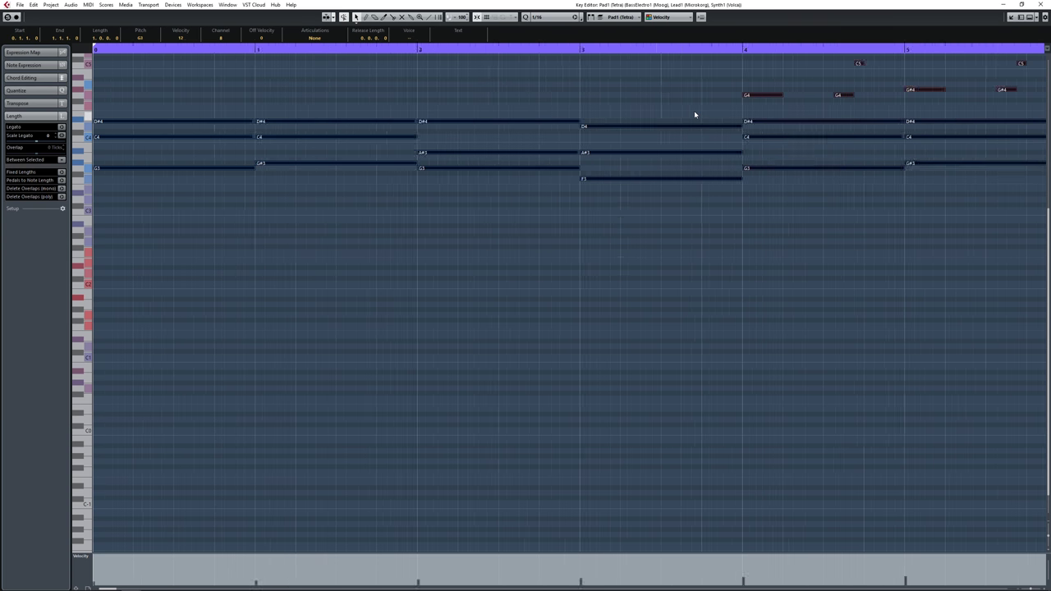
key("g")
key("g")
key("g")
key("g")
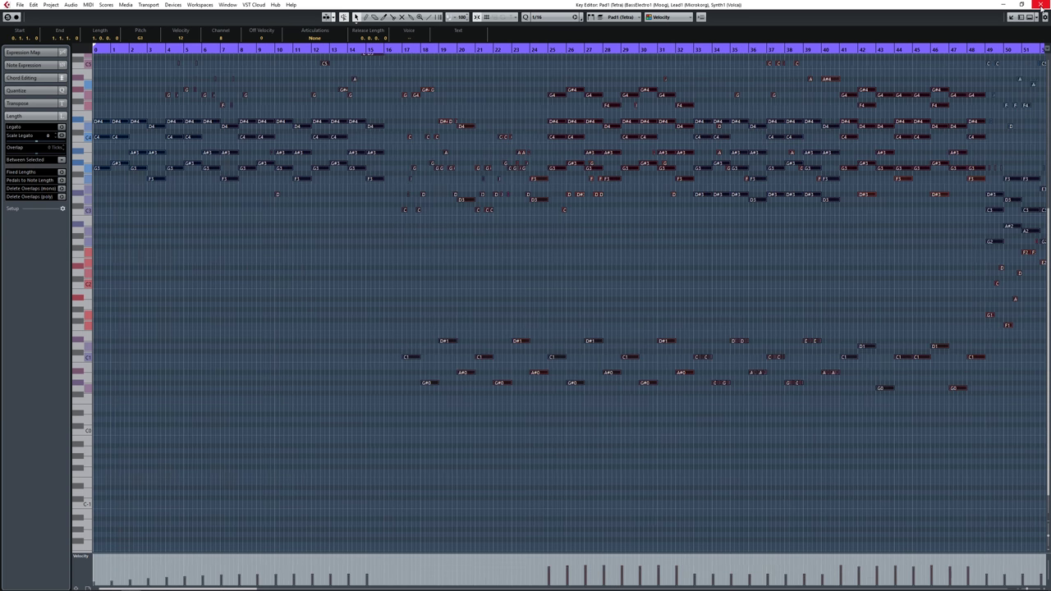
left_click(1041, 4)
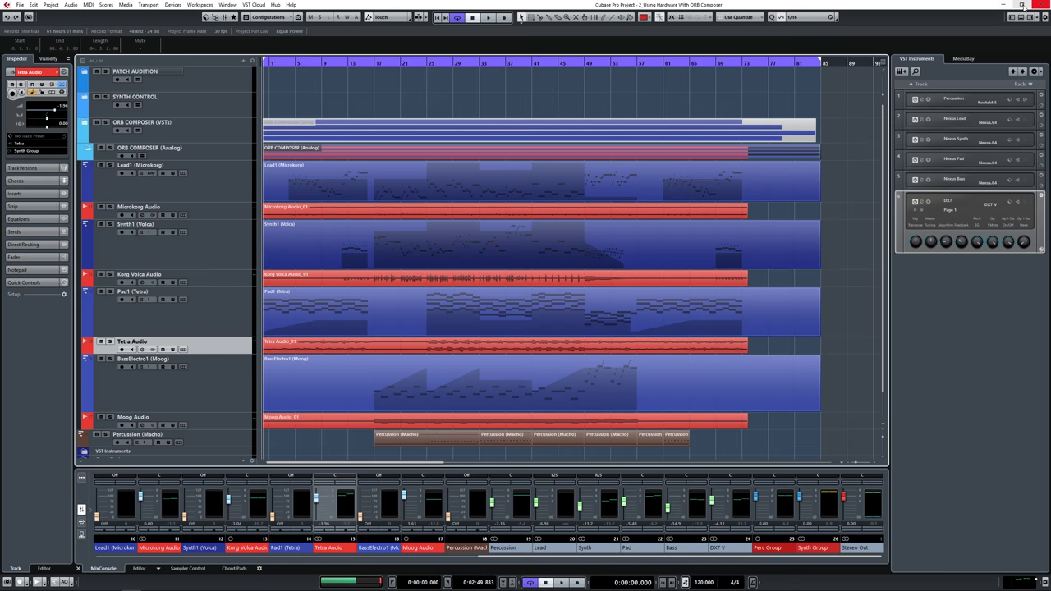
Mute the Lead1, Synth1, Pad1 and BassElectro1 MIDI parts with the Mute tool and play back the recorded synth audio with the percussion.
right_click(715, 129)
left_click(780, 129)
left_click(512, 188)
left_click(511, 238)
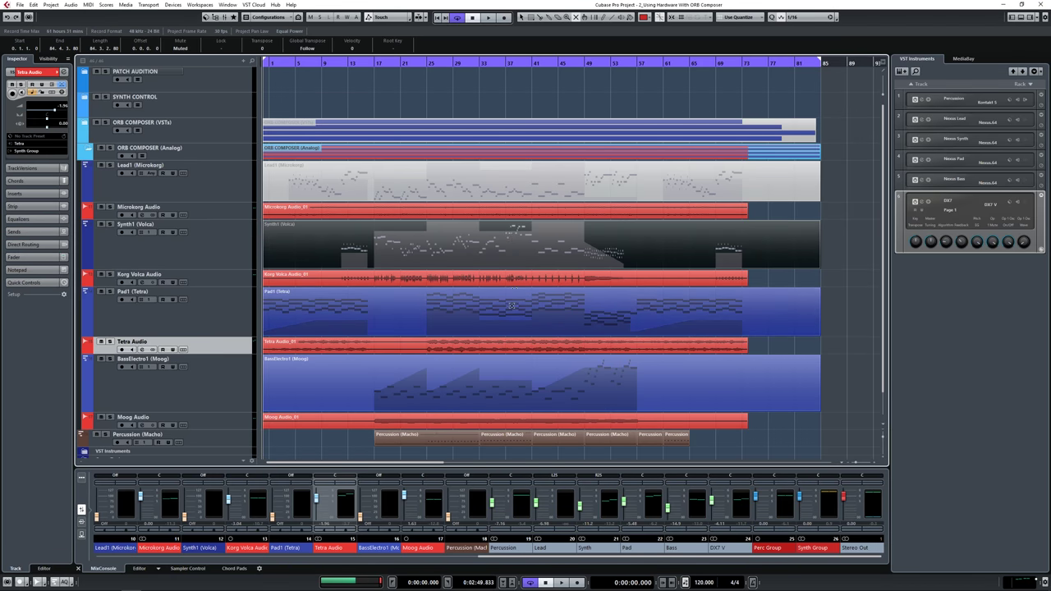
left_click(512, 312)
left_click(511, 394)
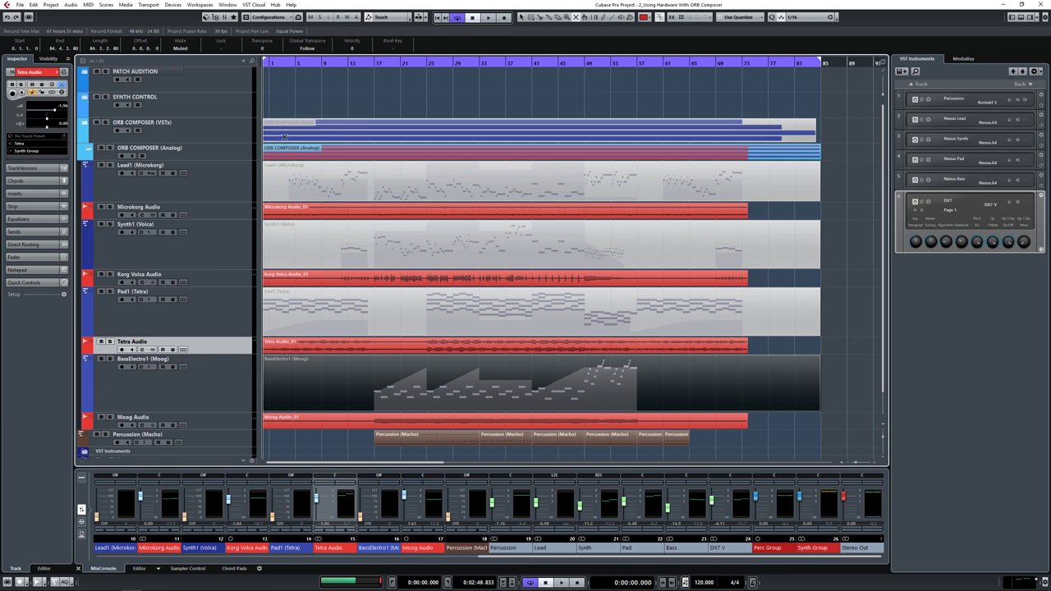
left_click(489, 17)
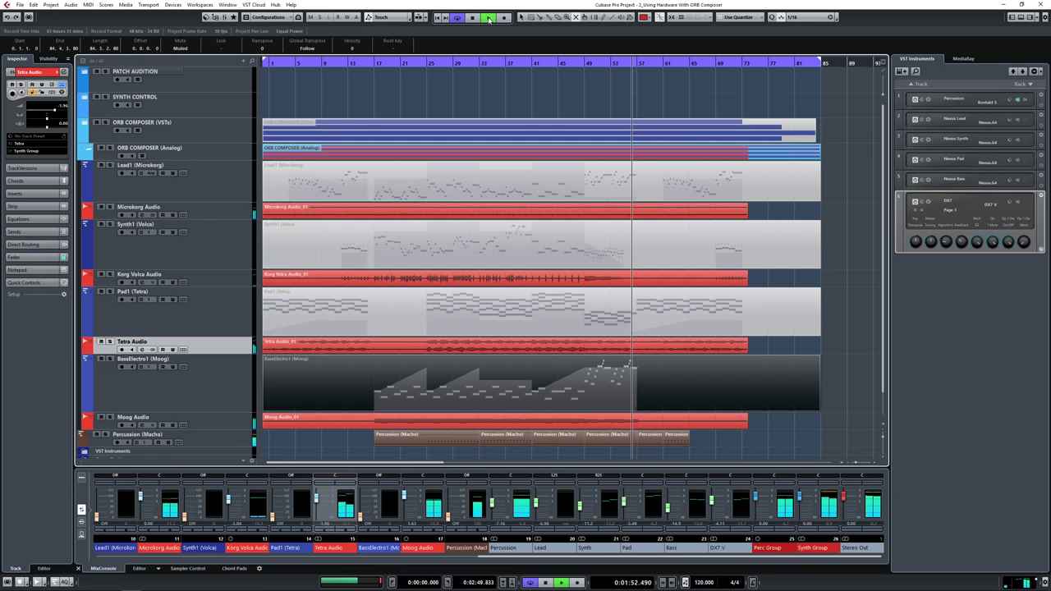
left_click(488, 19)
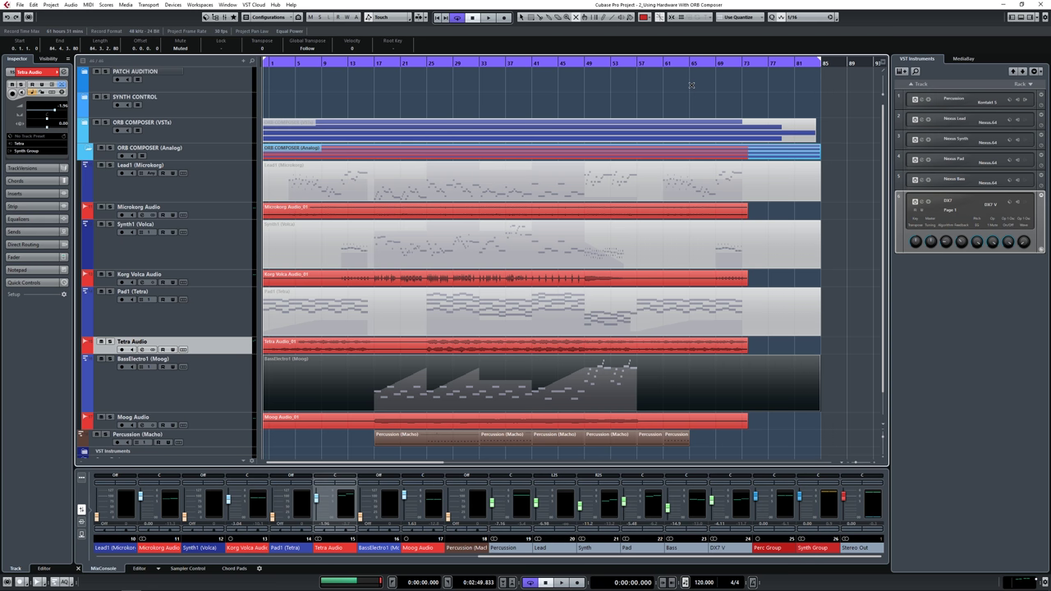
Unmute the ORB COMPOSER (VSTs) folder part and lower the Korg Volca Audio channel's level during playback.
left_click(522, 130)
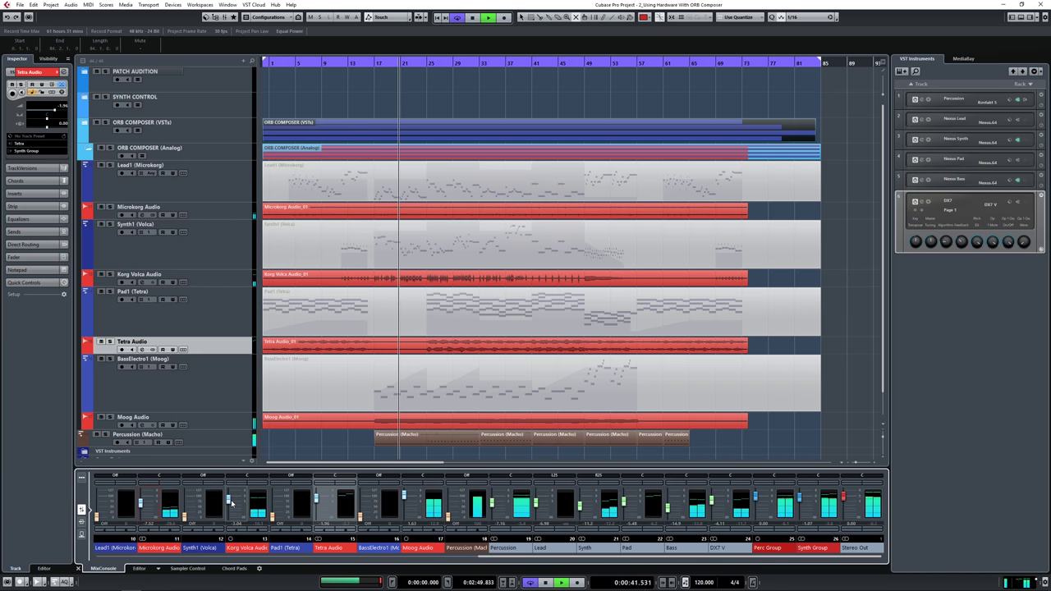
left_click_drag(229, 502, 230, 509)
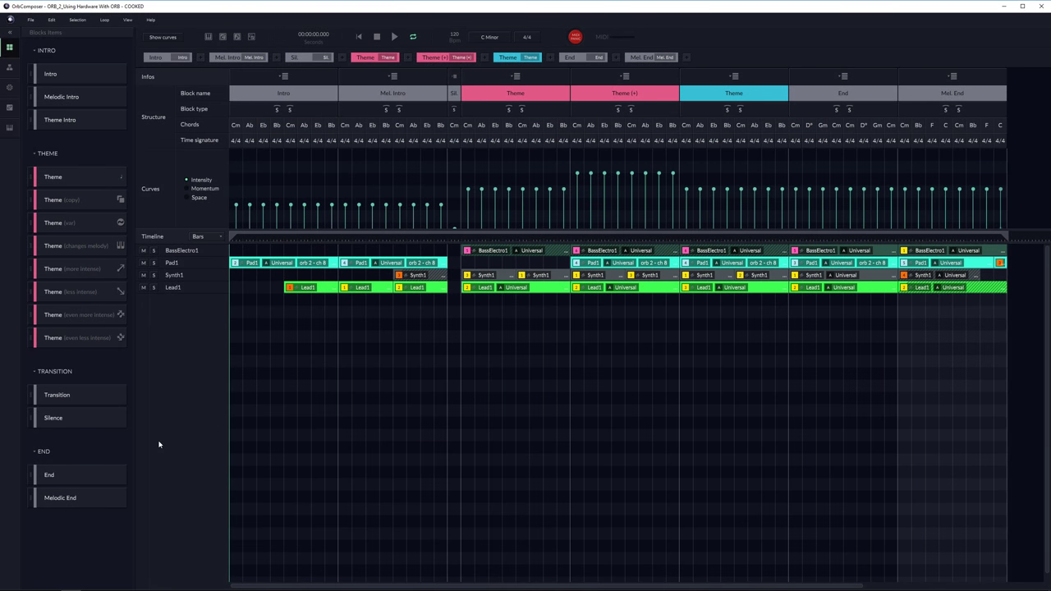
Switch to OrbComposer and save the project over the existing file ORB_2_Using Hardware With ORB - COOKED.oc.
left_click(32, 21)
left_click(39, 54)
double_click(565, 310)
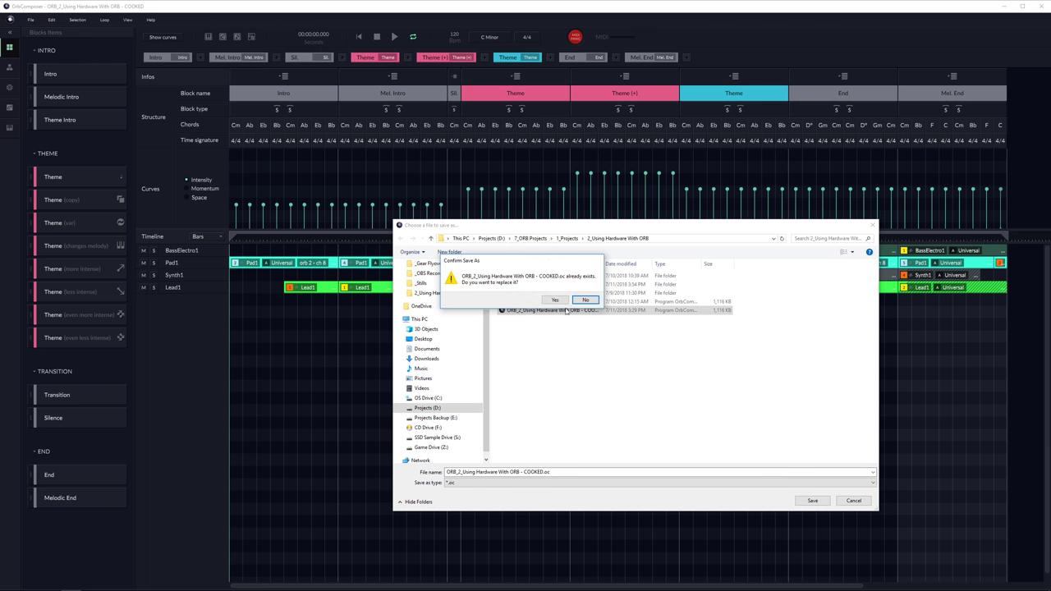
left_click(554, 299)
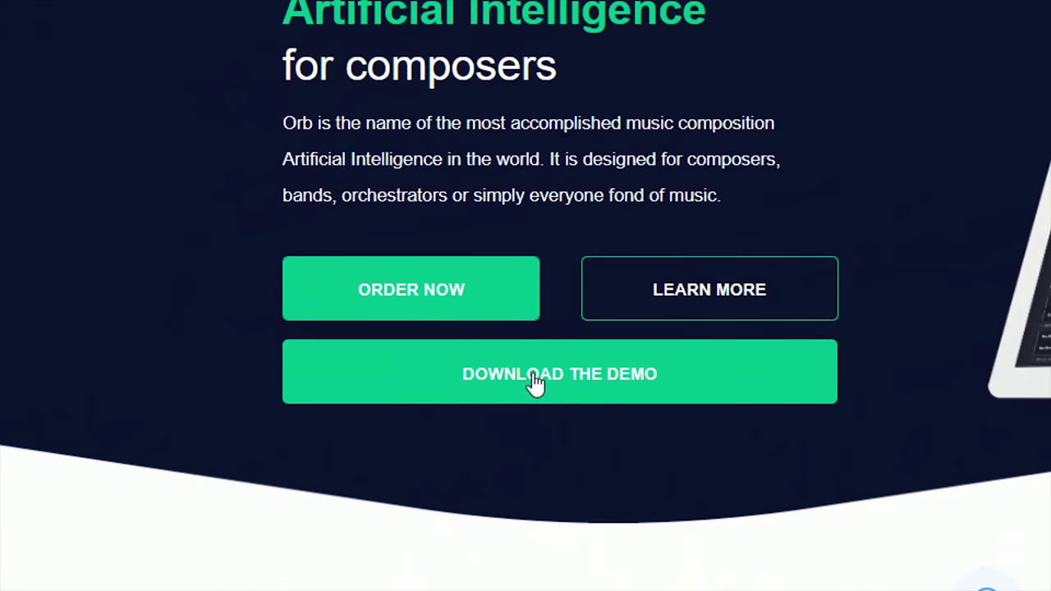
Start downloading the Orb Composer demo from the product website.
left_click(532, 380)
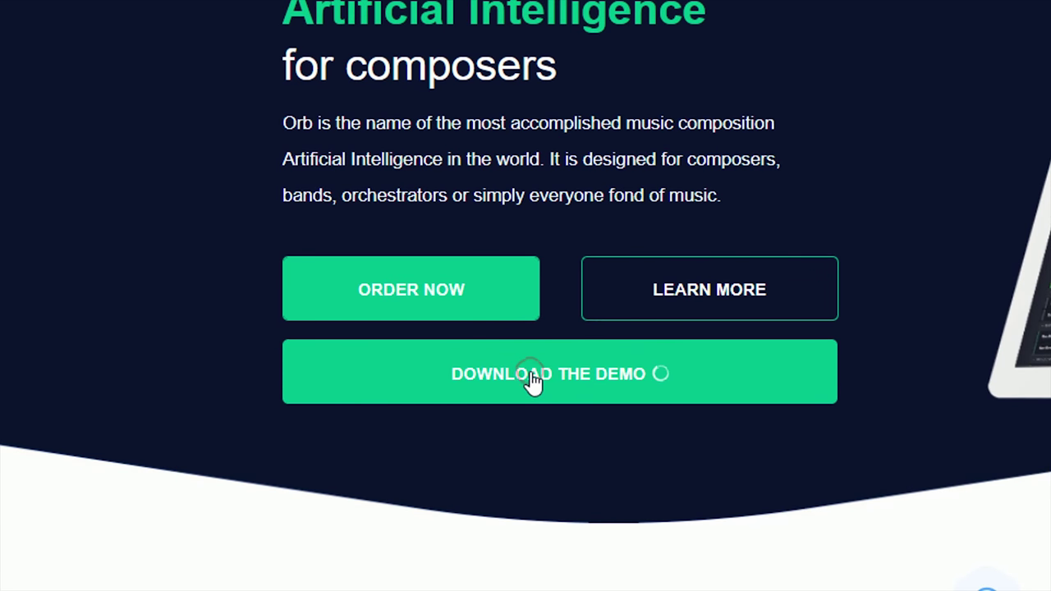